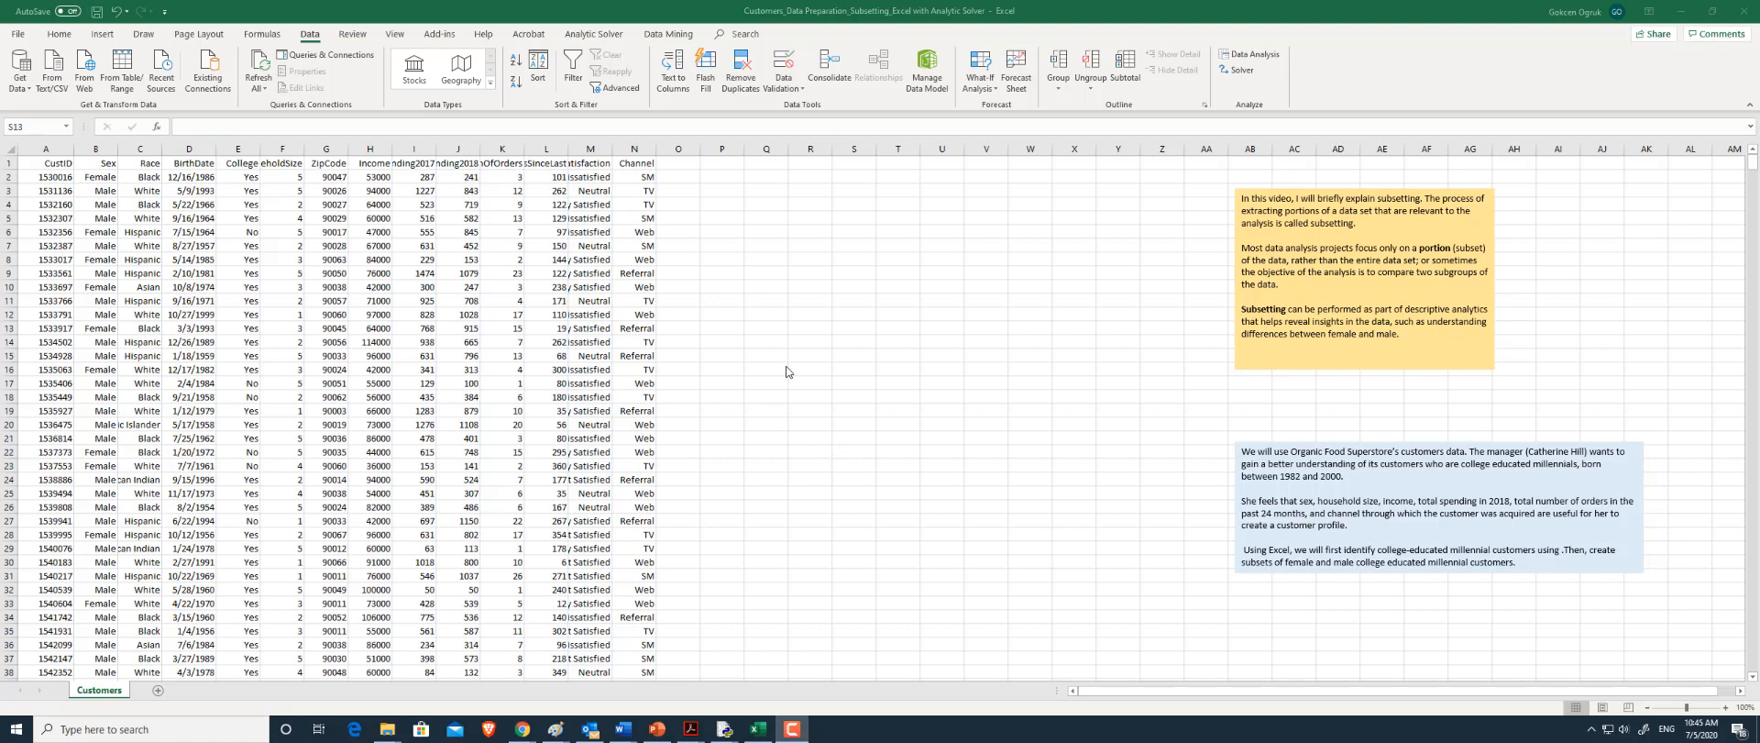
Turn on filtering for the full customer data range and show only the rows whose College value is Yes
left_click(53, 166)
key("ctrl+shift+End")
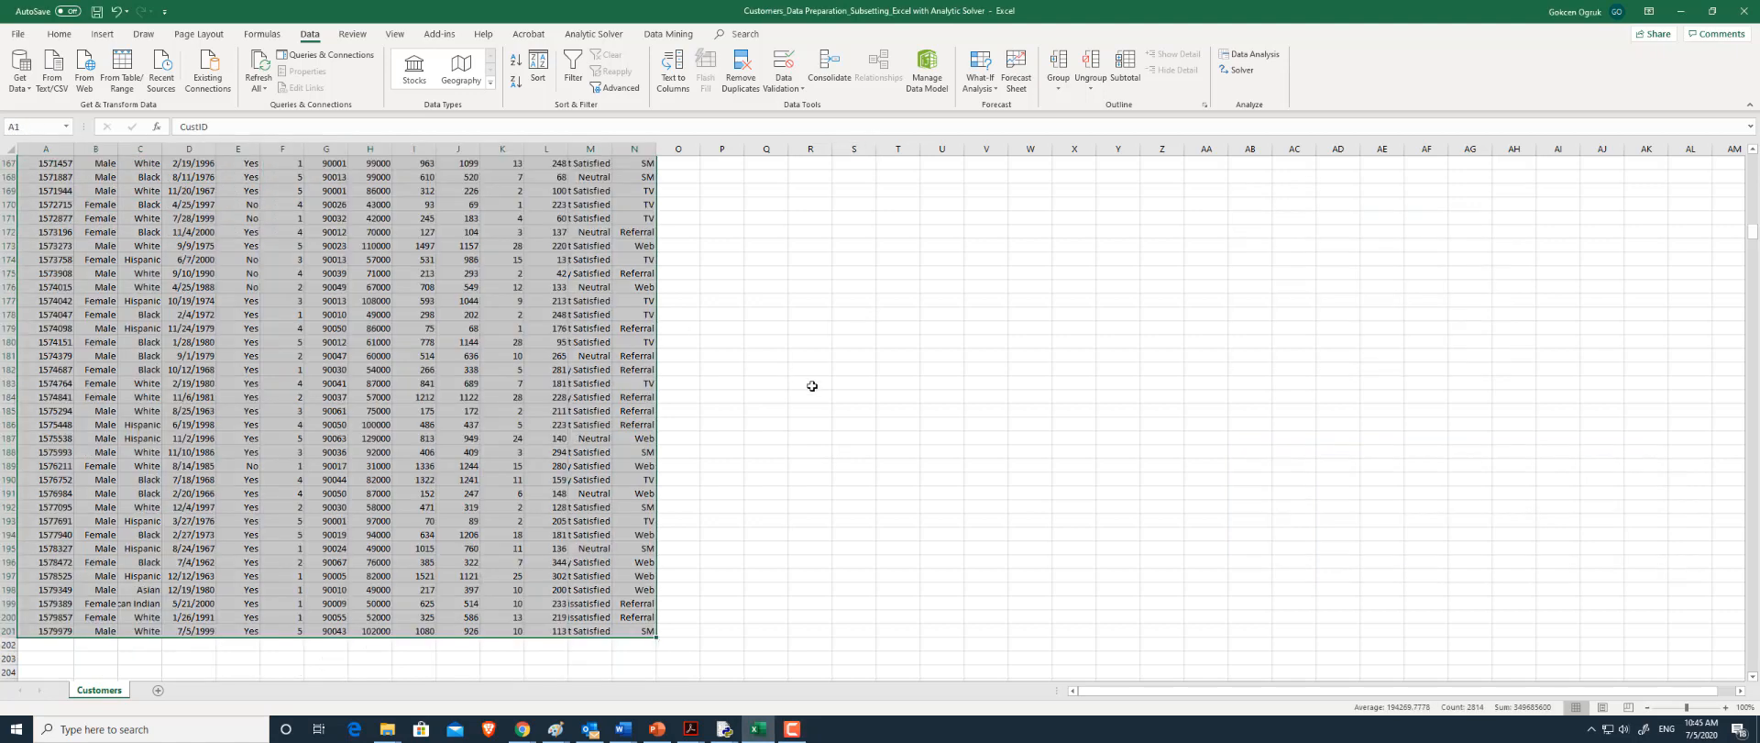
left_click(573, 79)
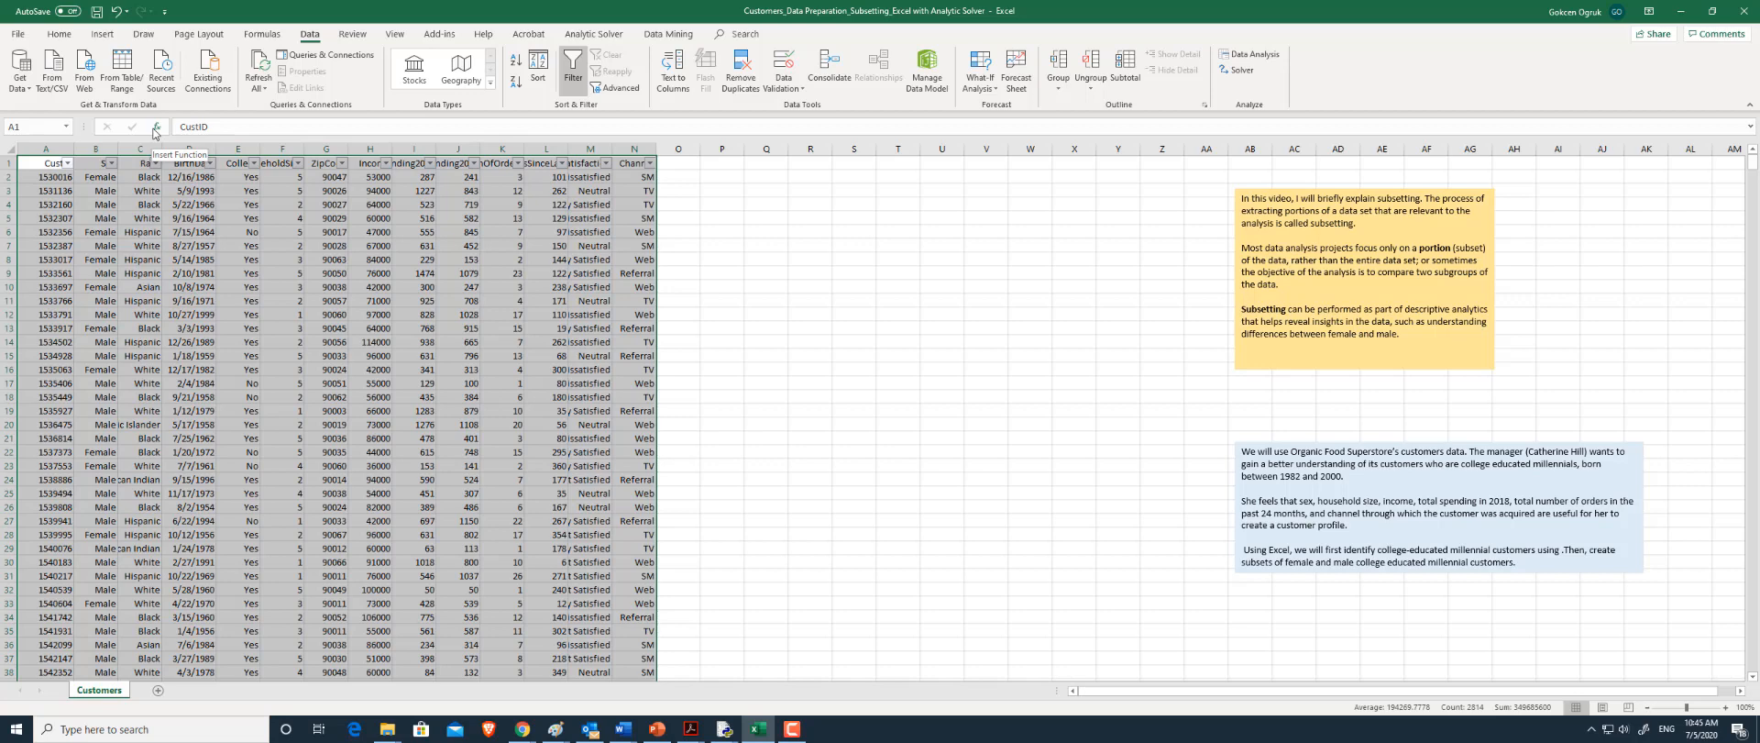
left_click(255, 163)
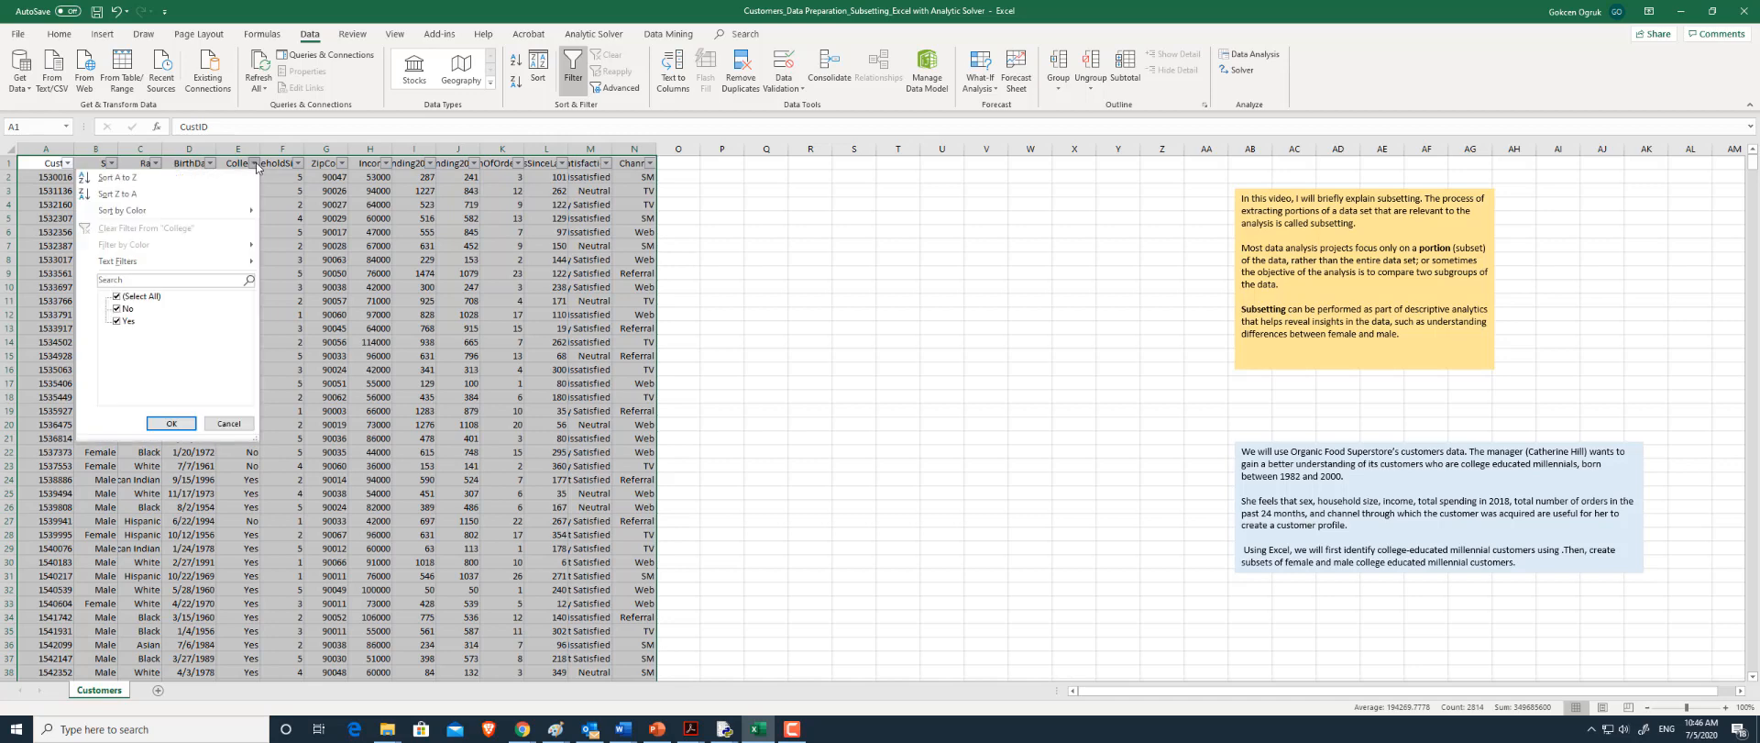
left_click(143, 297)
left_click(117, 320)
left_click(171, 422)
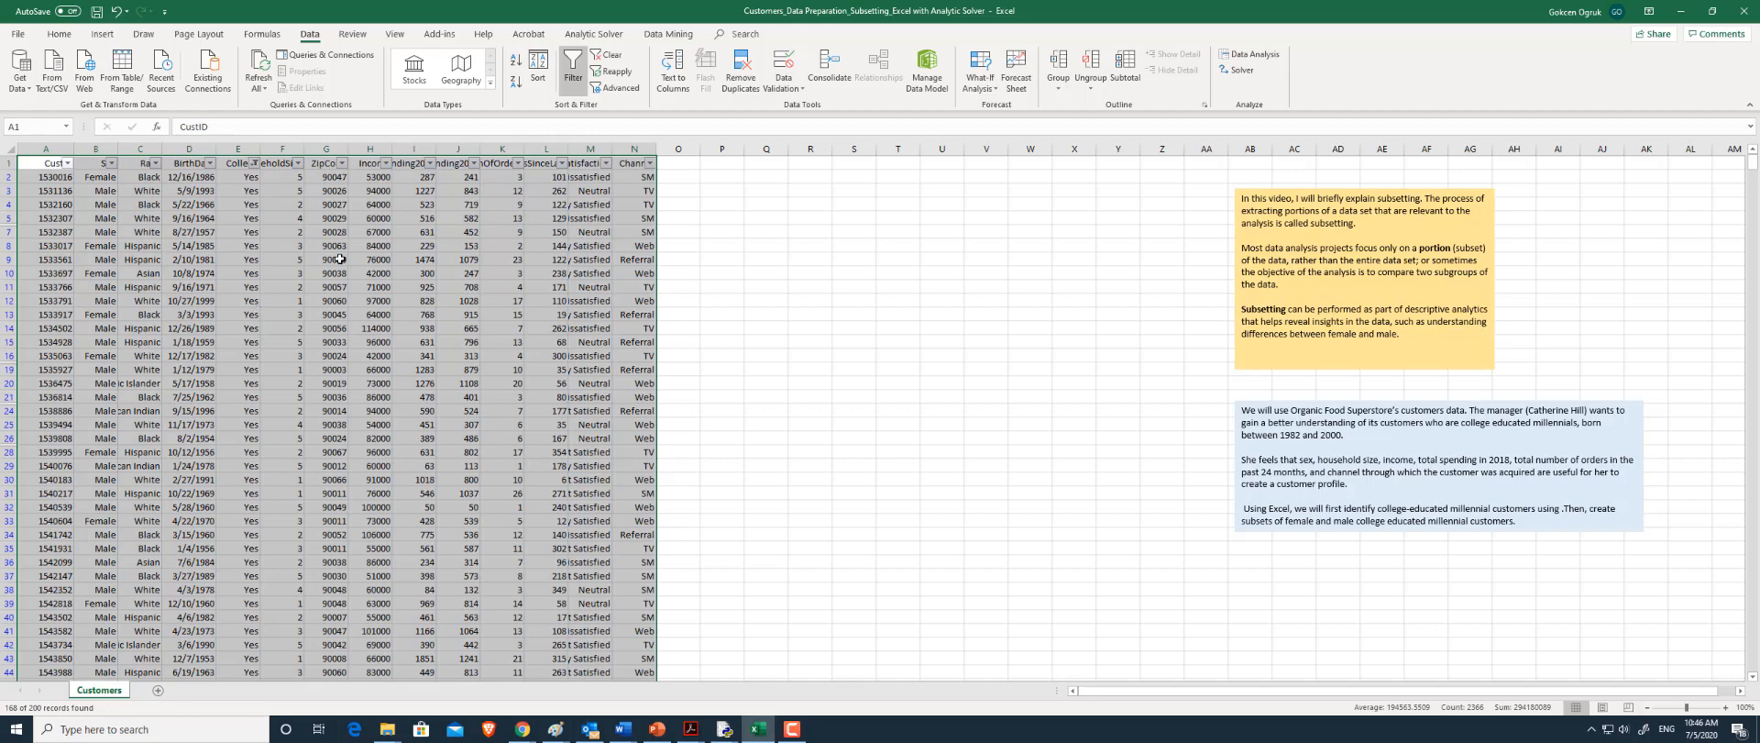
Filter the BirthDate column to dates between 1/1/1982 and 12/31/1999, inclusive
left_click(210, 163)
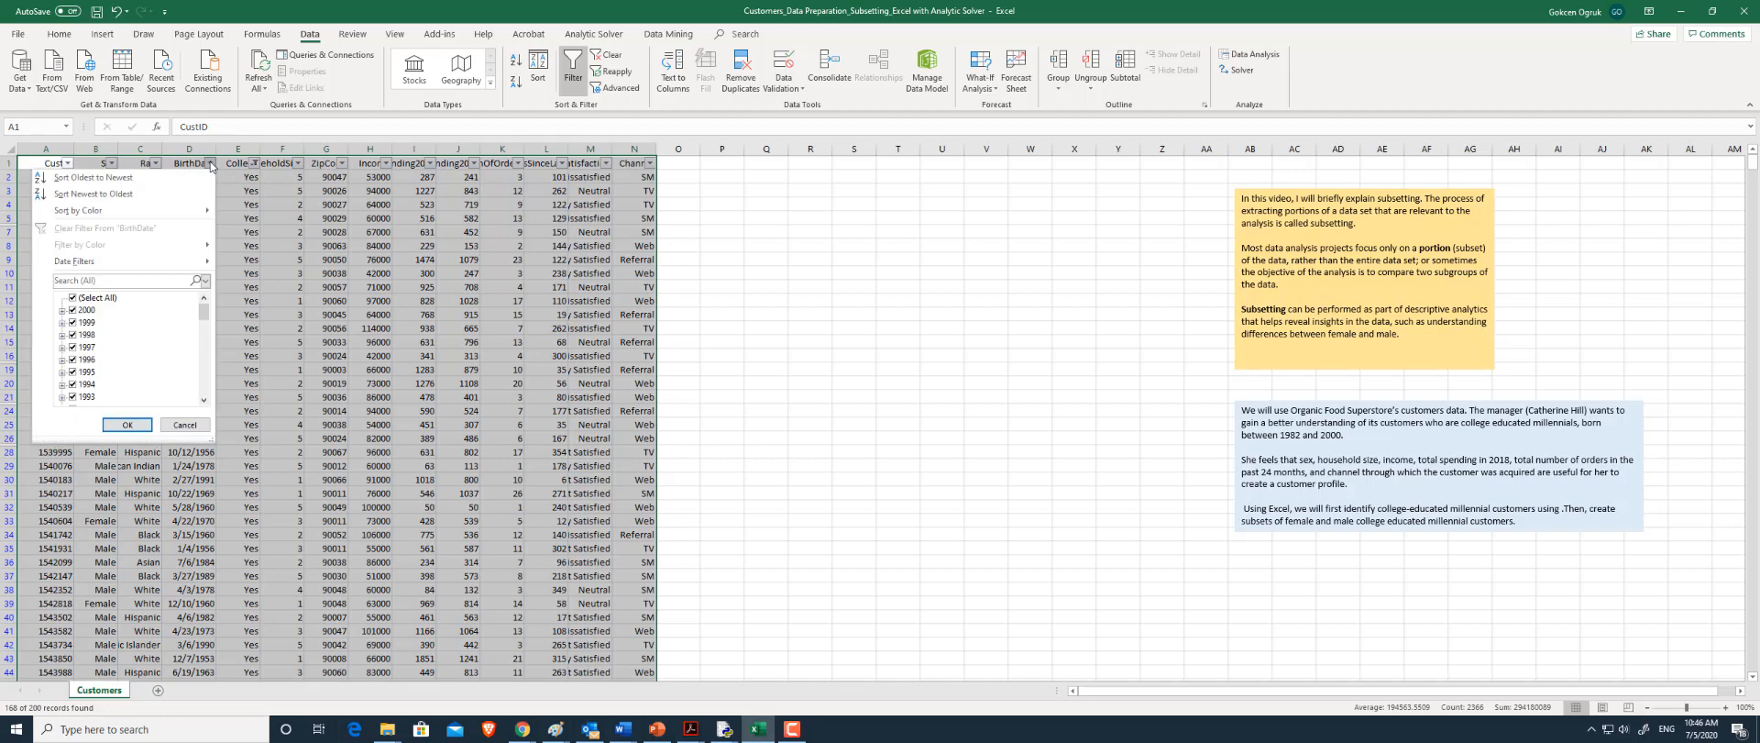
mouse_move(112, 260)
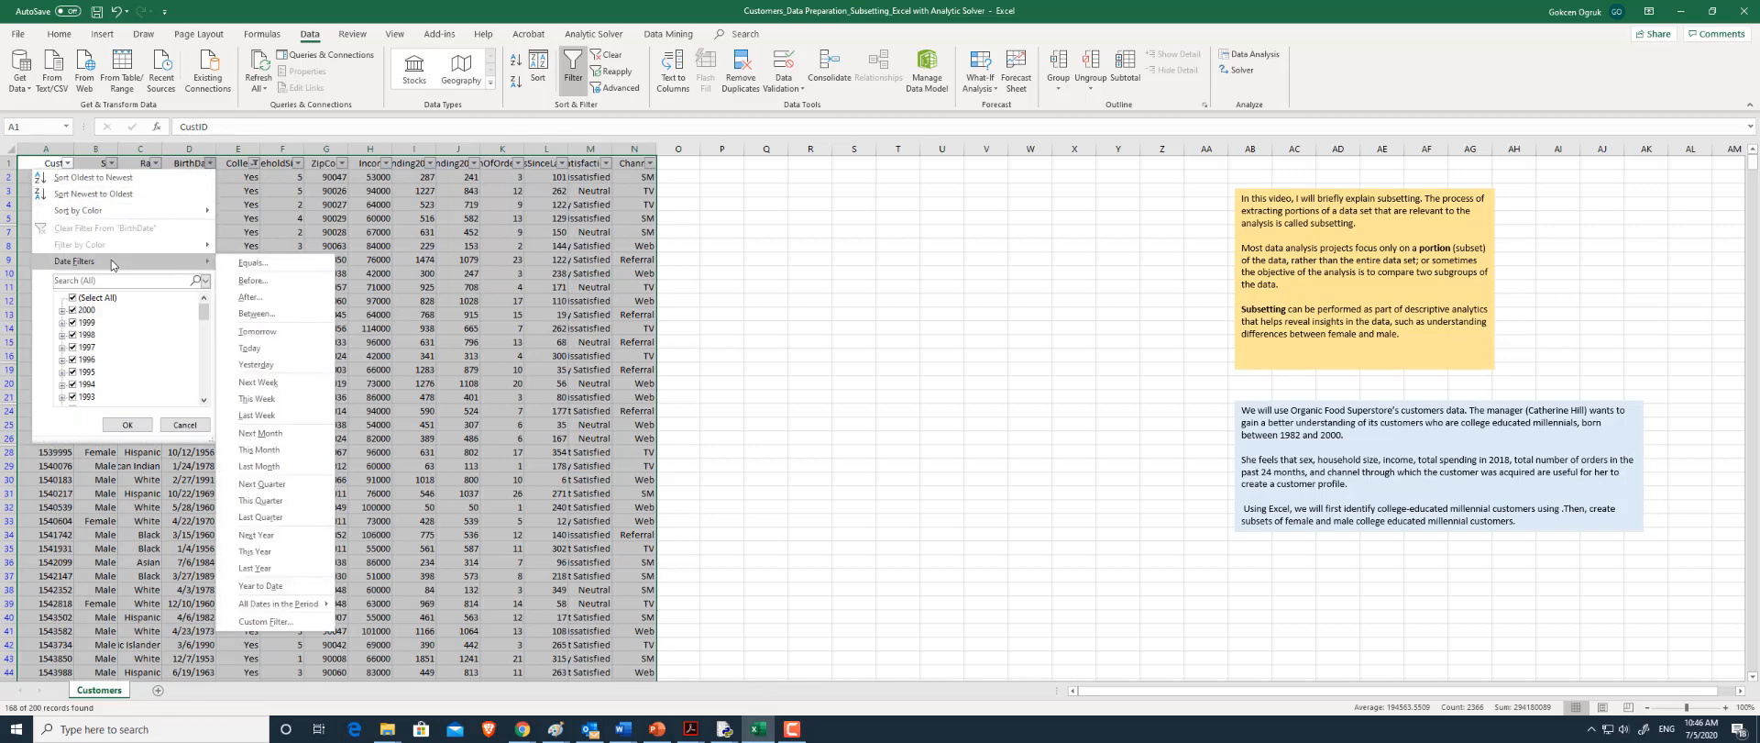
left_click(257, 313)
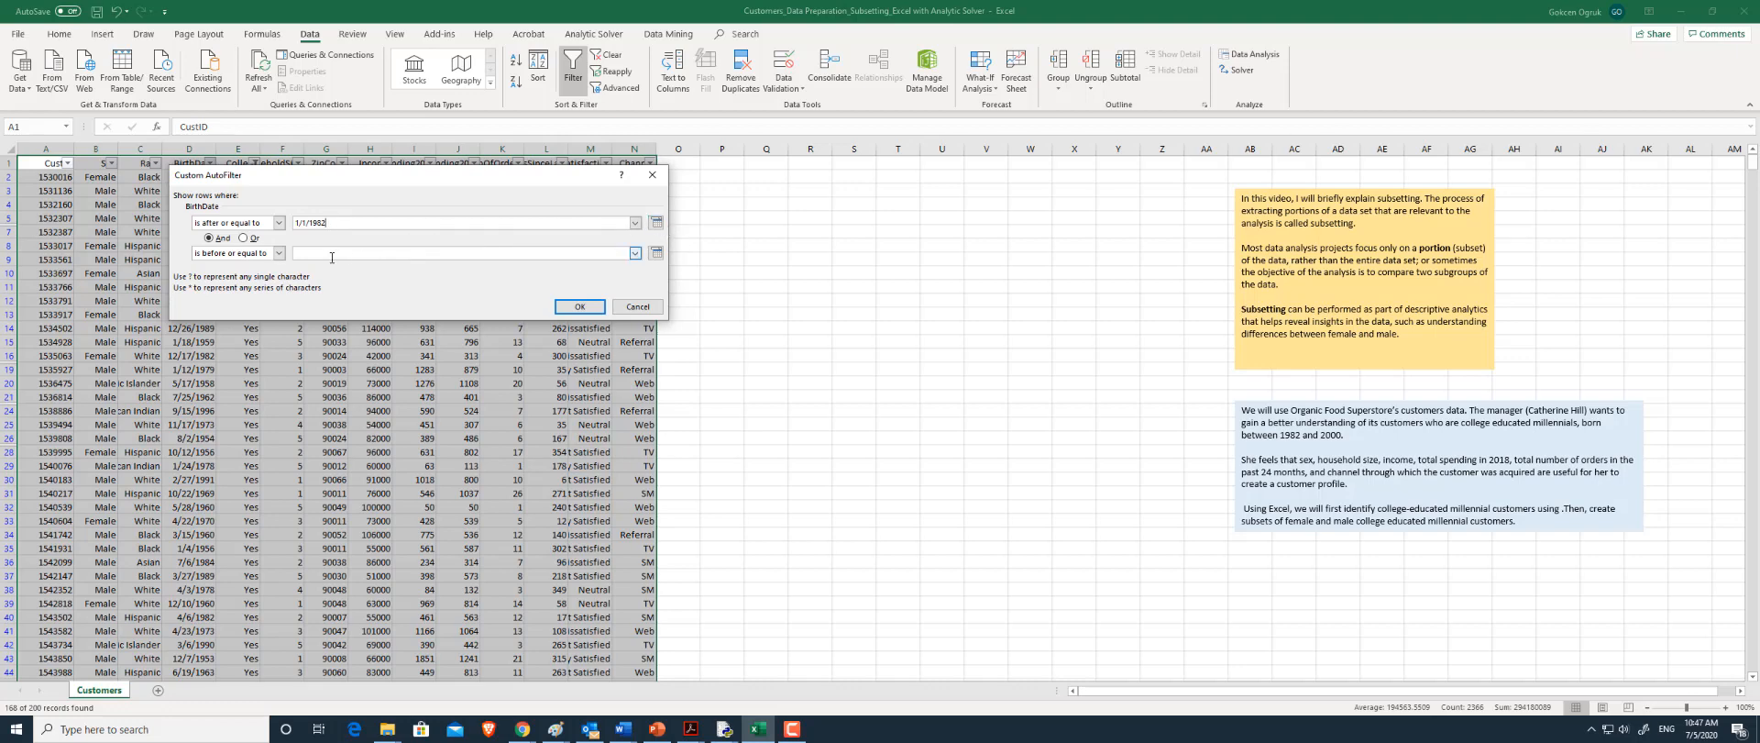
type("12/31/1999")
left_click(580, 308)
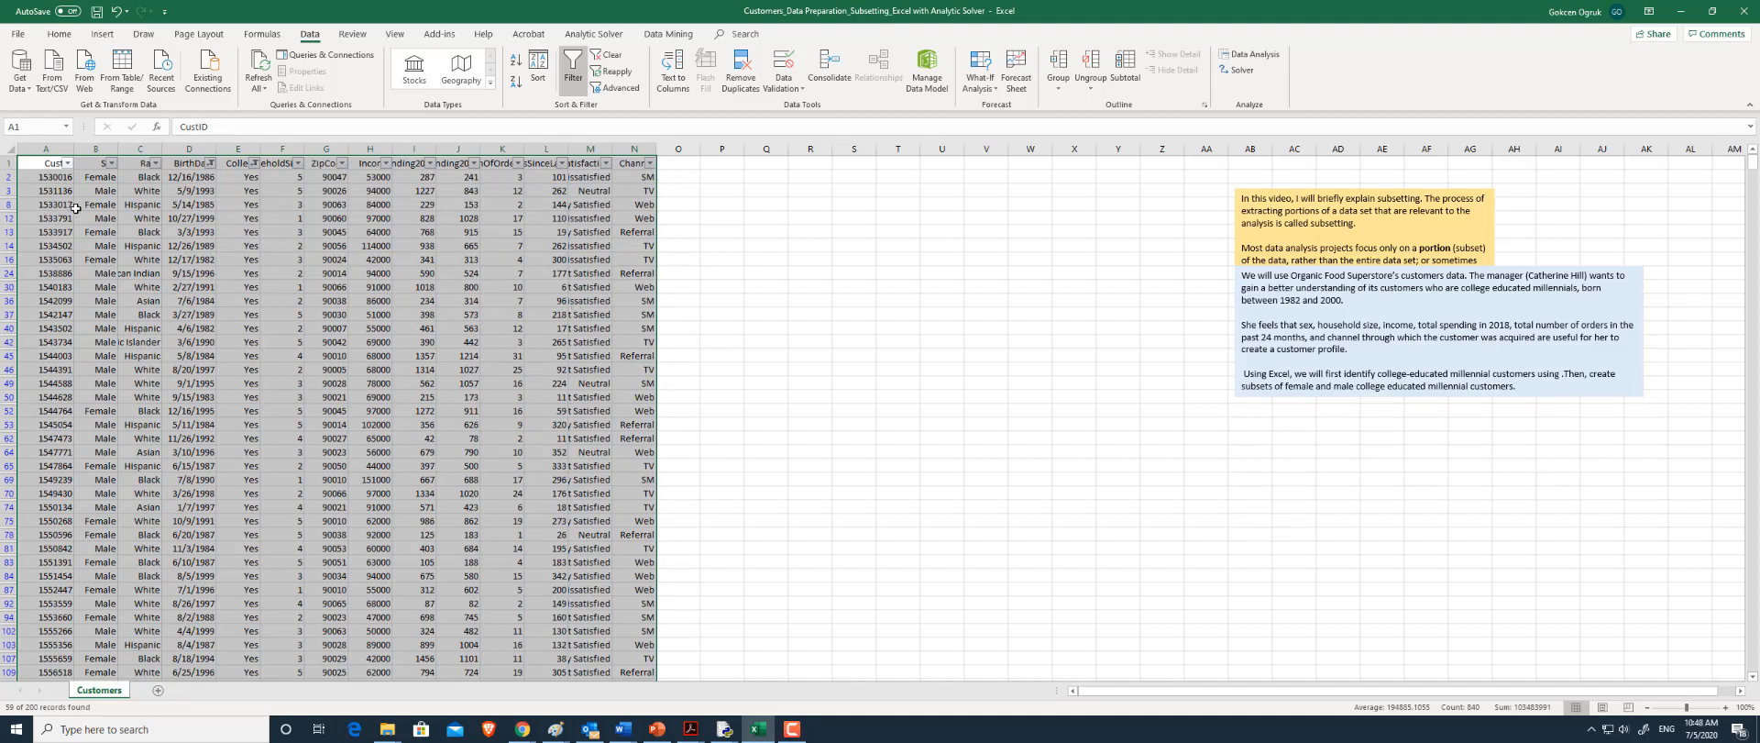
Copy the filtered customer data with its headers and paste it as values at cell A1 of a new sheet
left_click_drag(46, 164, 653, 580)
key("ctrl+c")
left_click(158, 690)
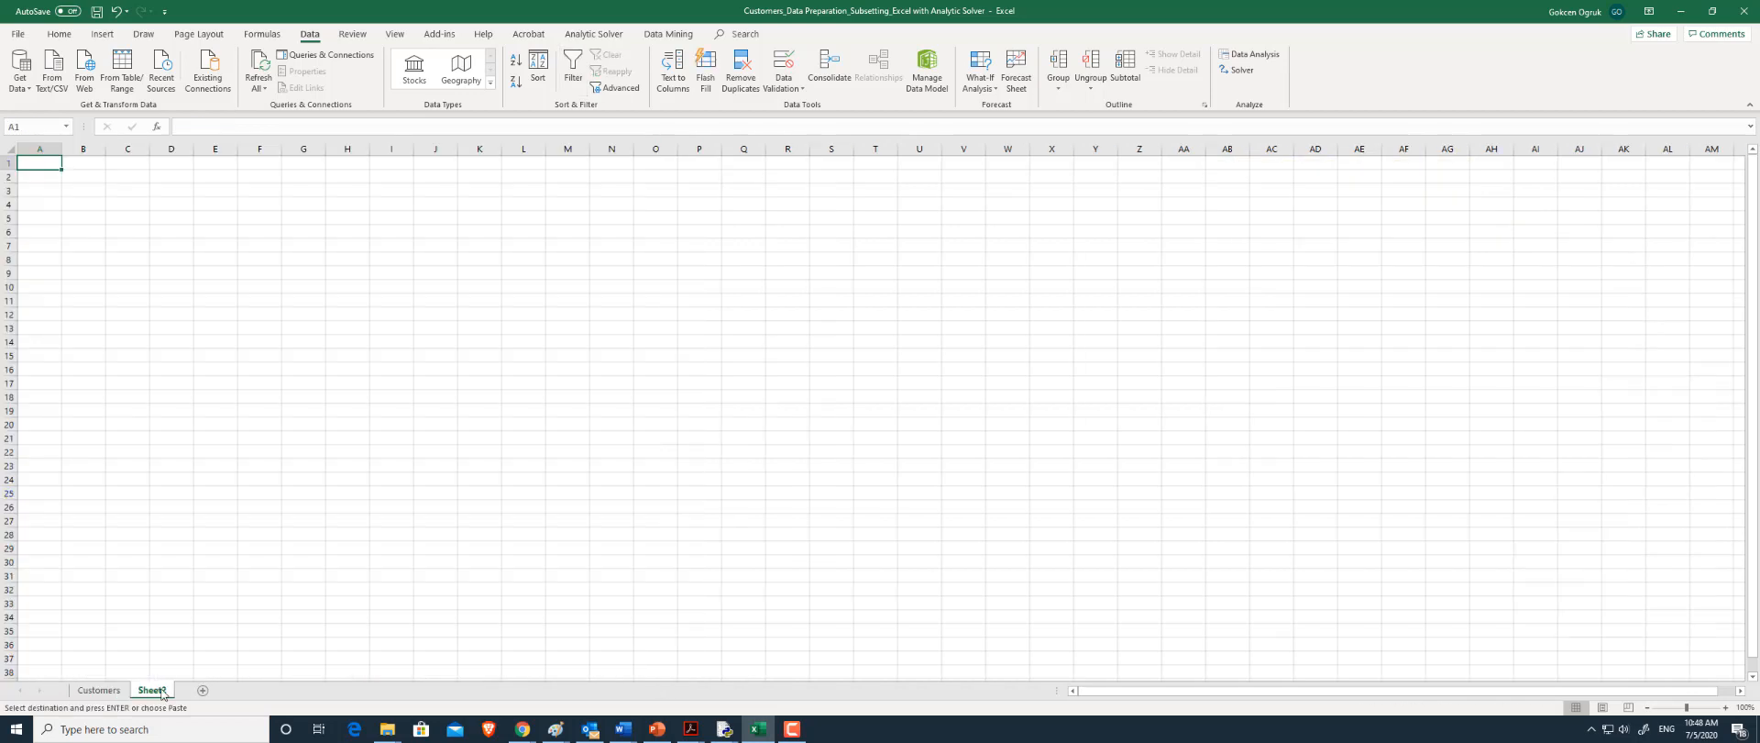
right_click(40, 162)
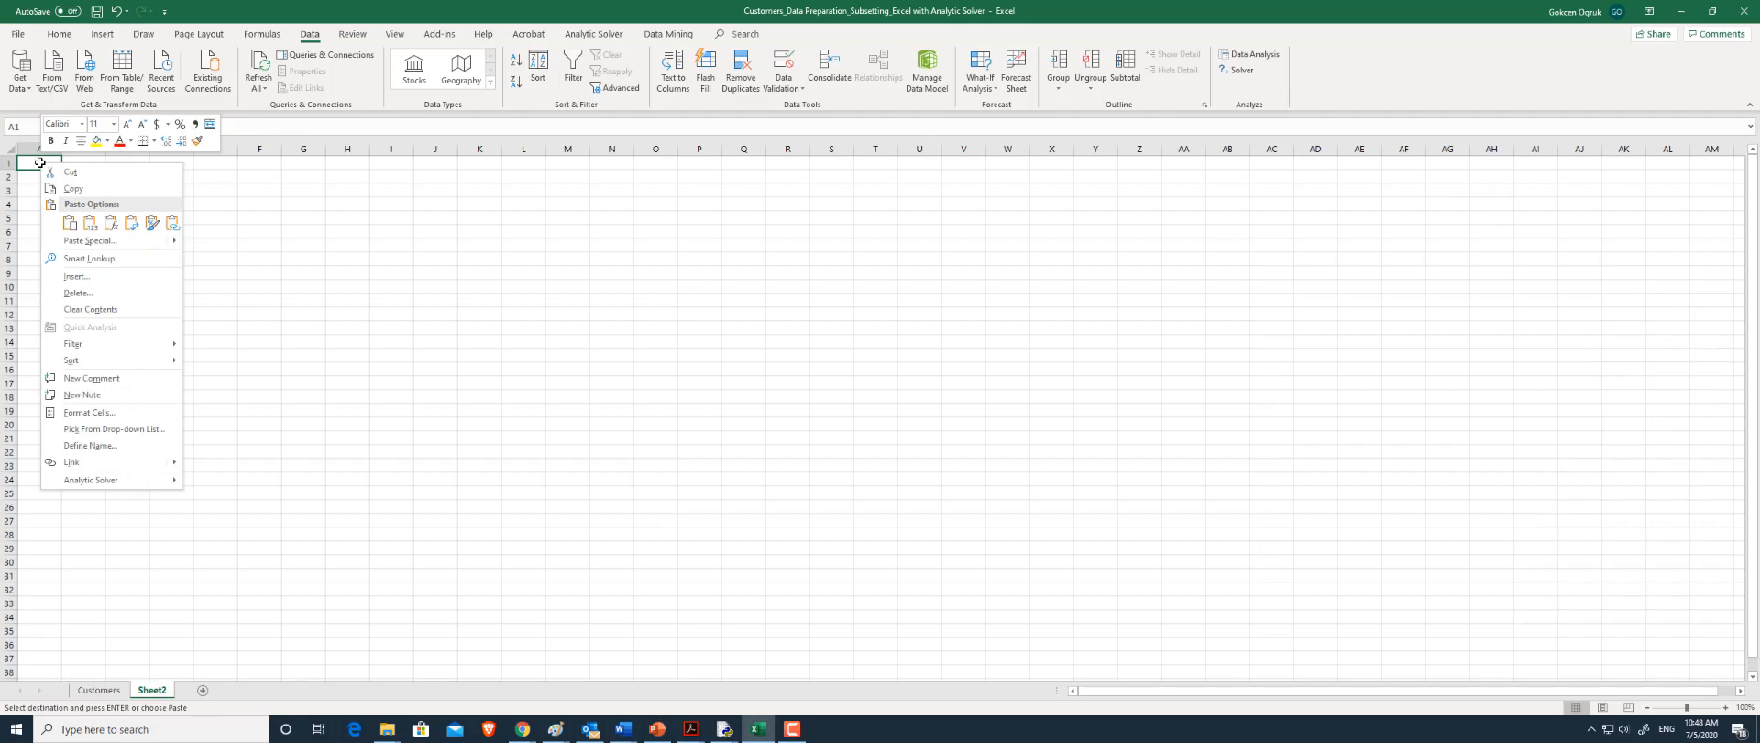
left_click(90, 222)
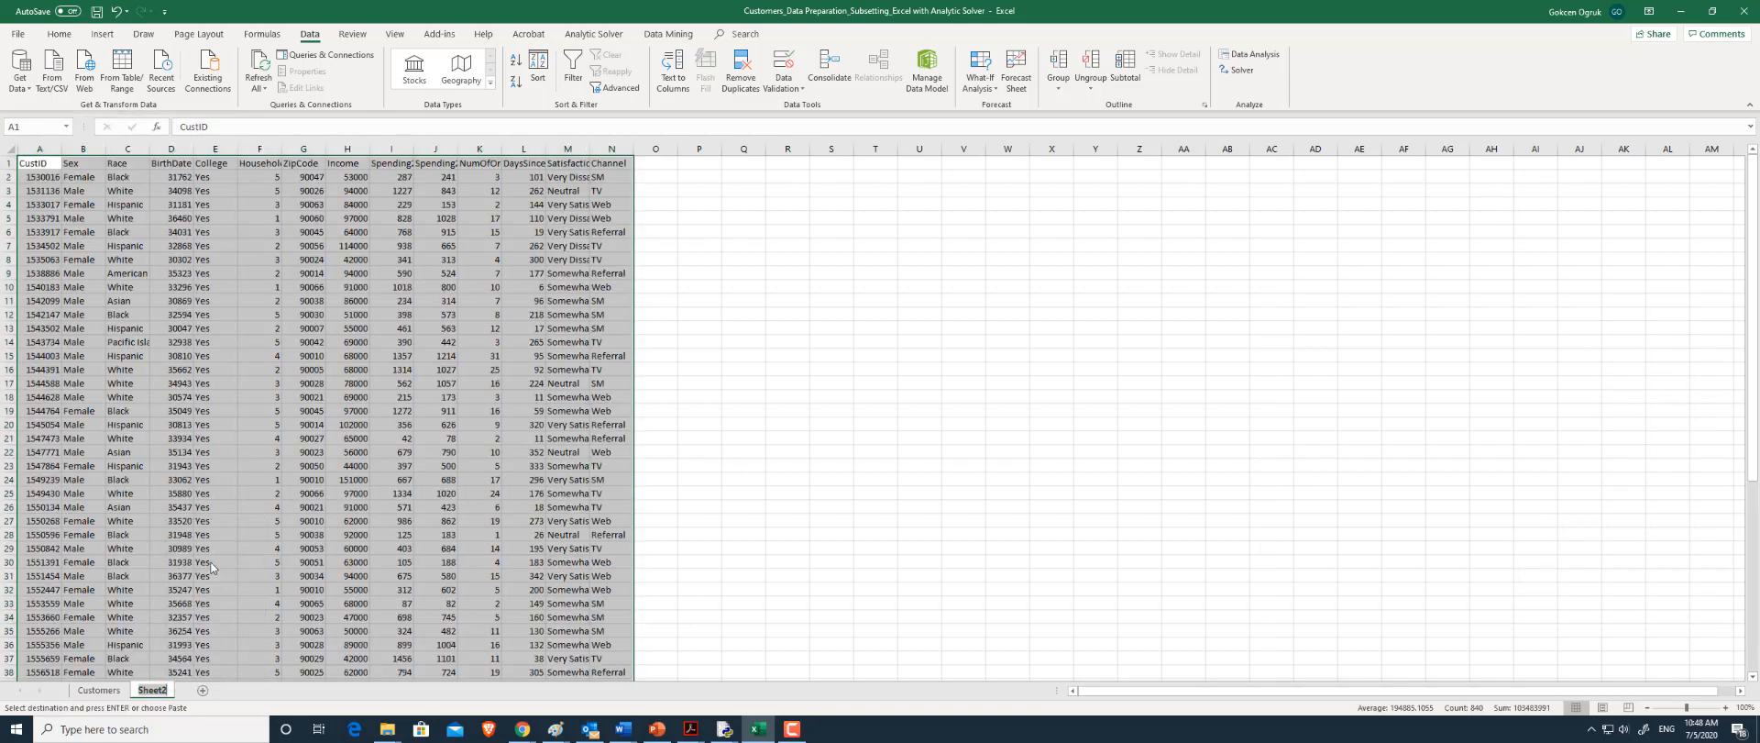
Rename the new sheet as College-educated Millennials
type("College")
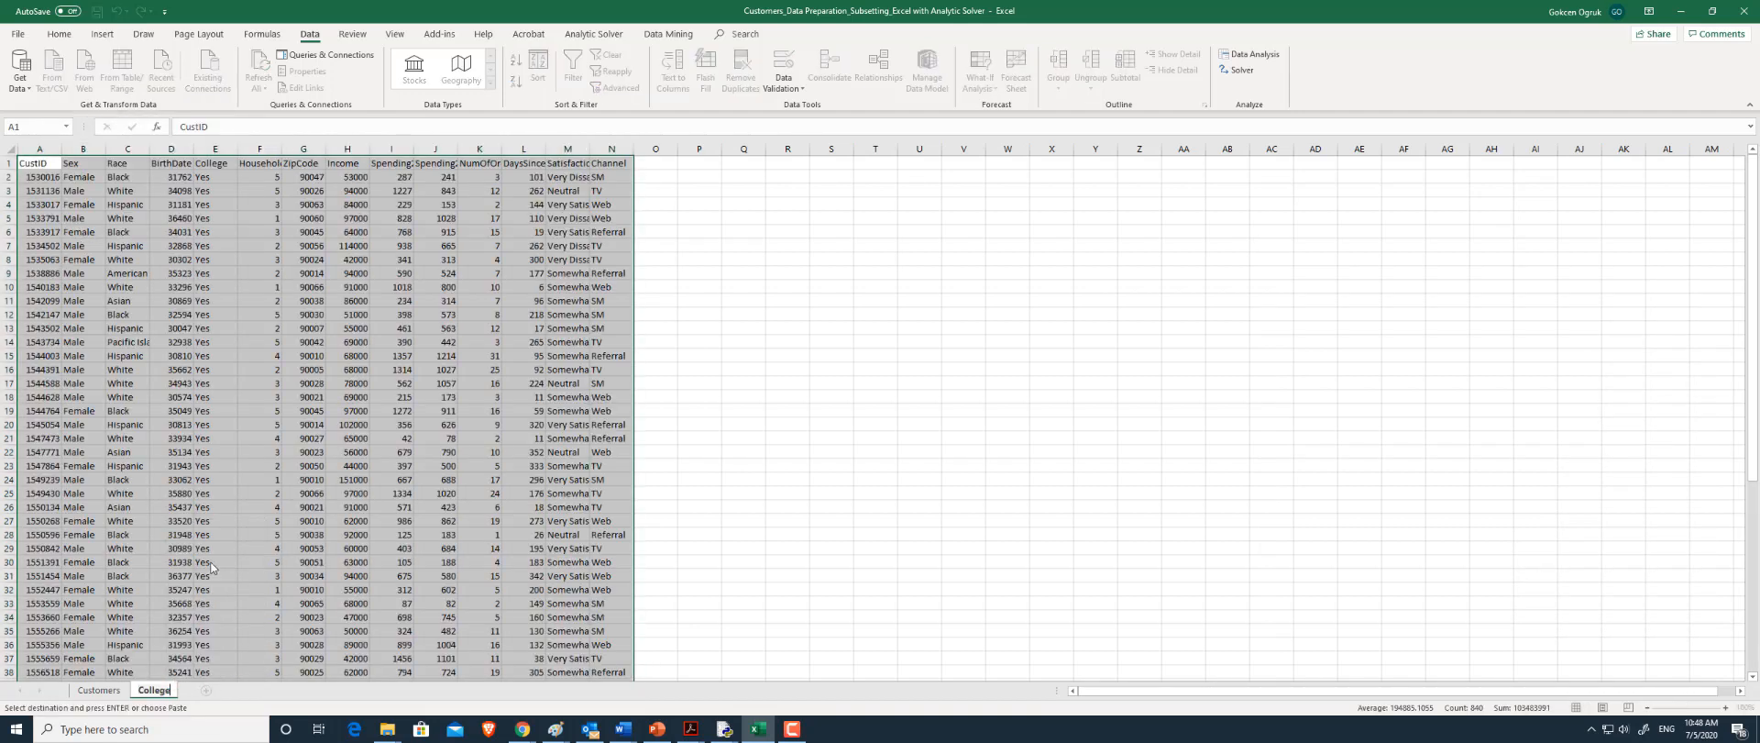
type("-educated Millenni")
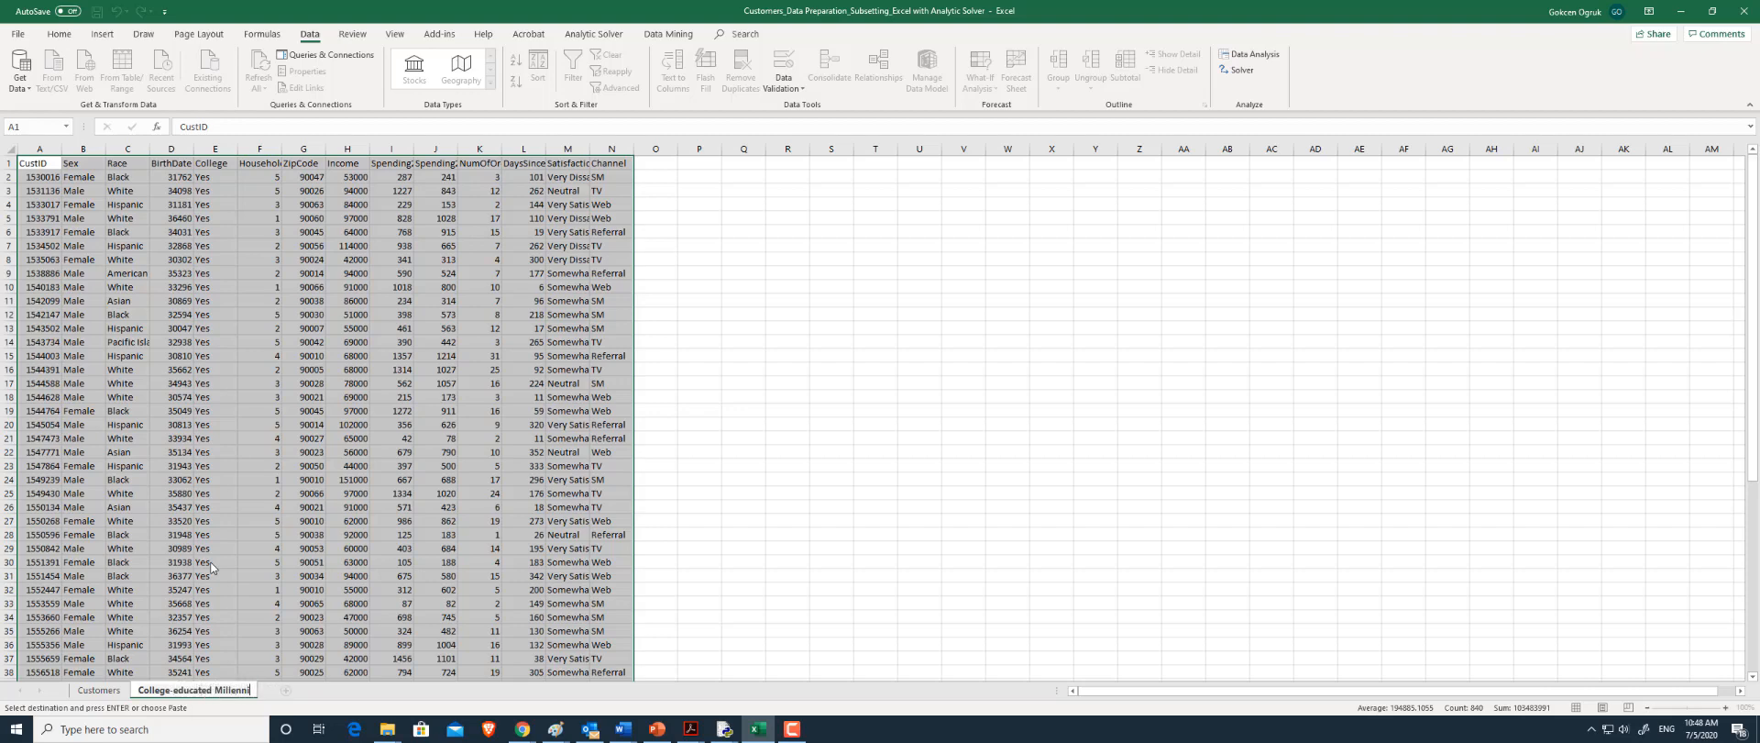
type("als")
left_click(786, 410)
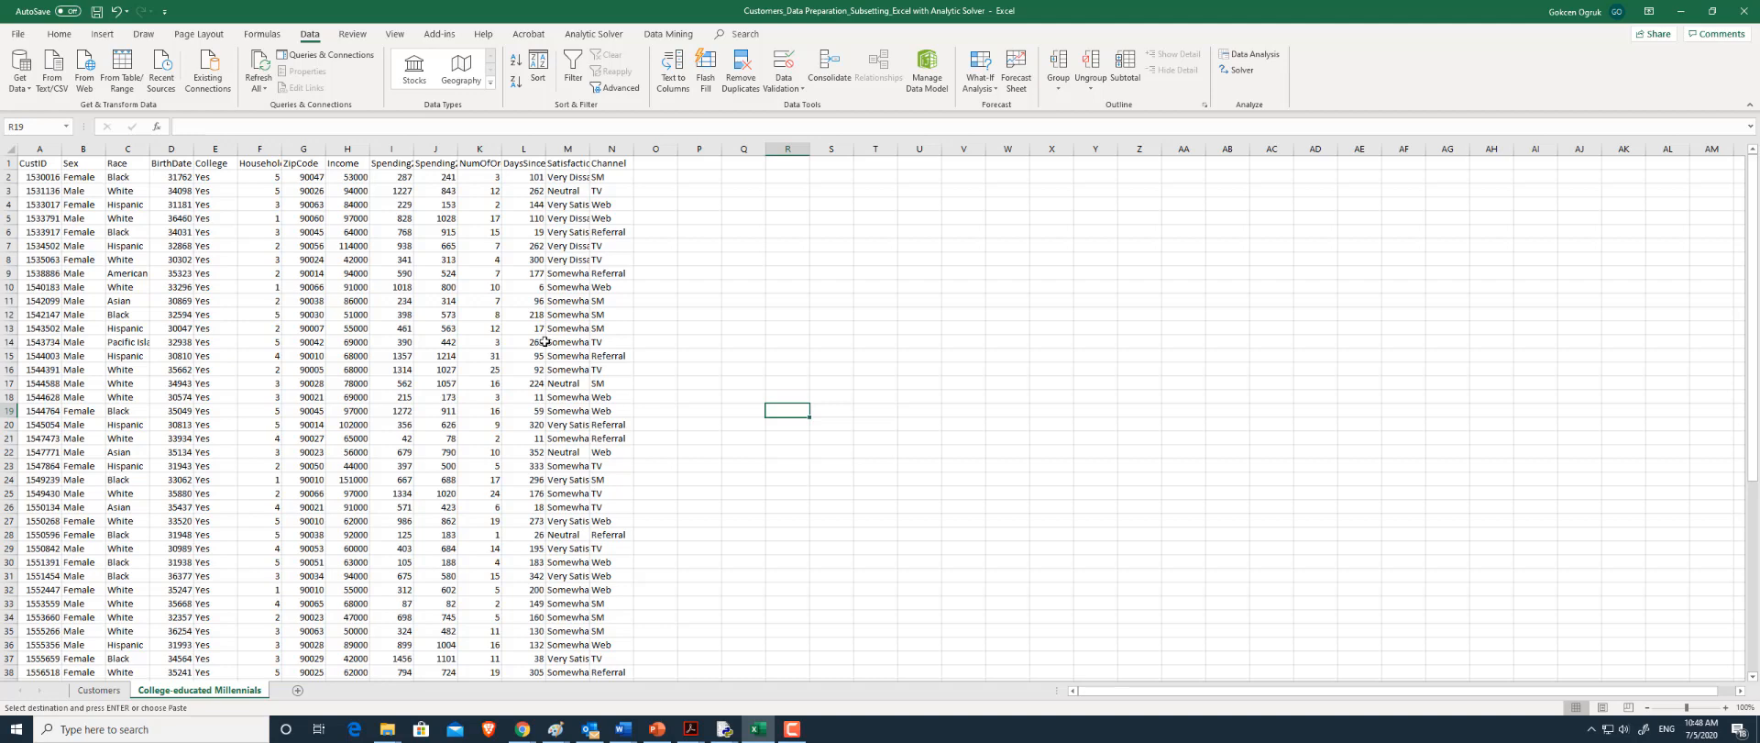
Delete the CustID column from the College-educated Millennials sheet
left_click(46, 163)
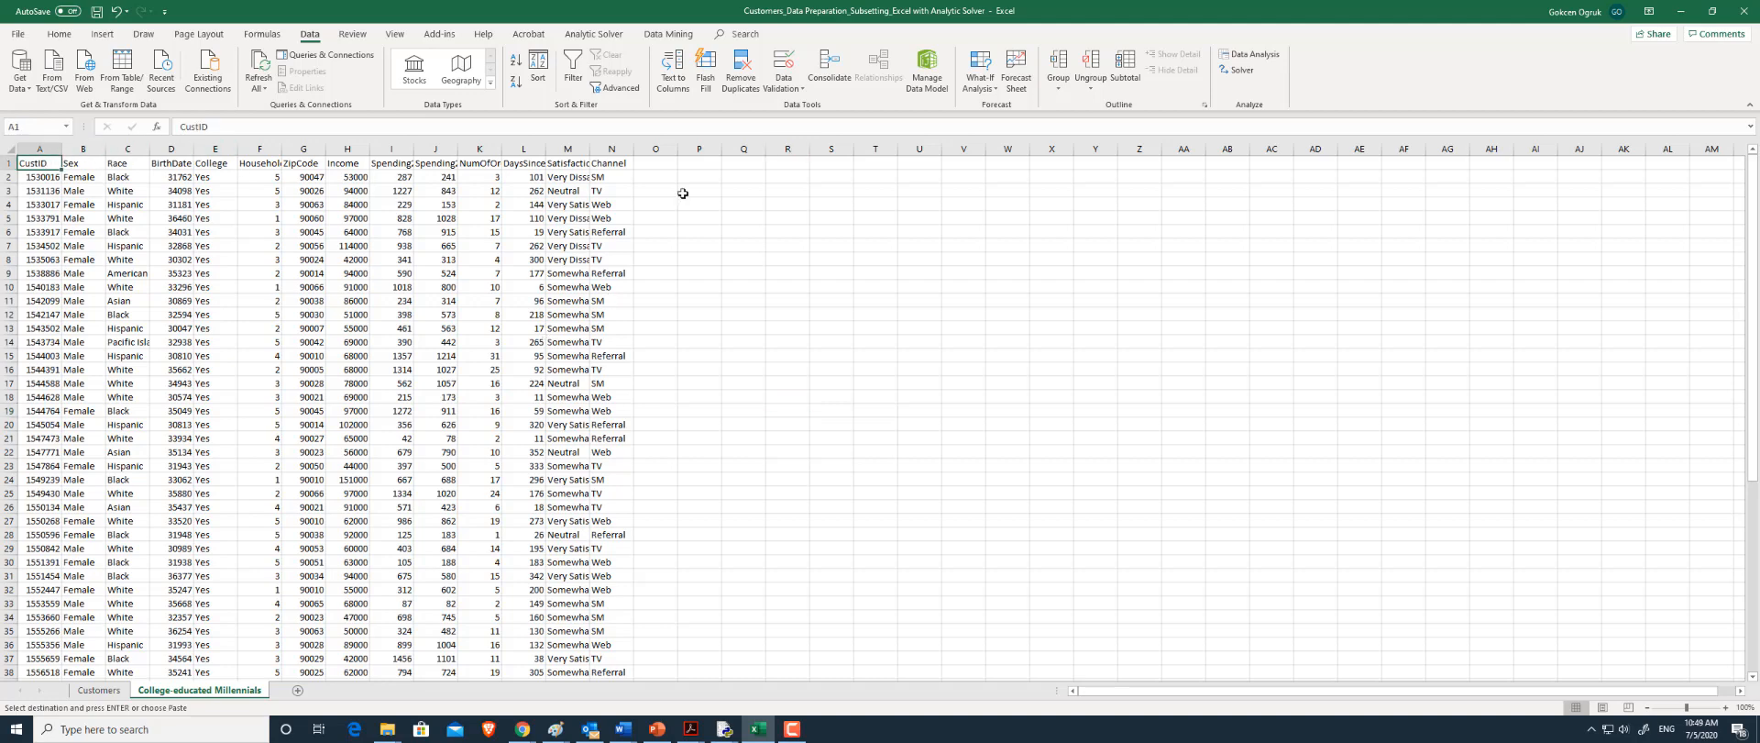
key("alt+h")
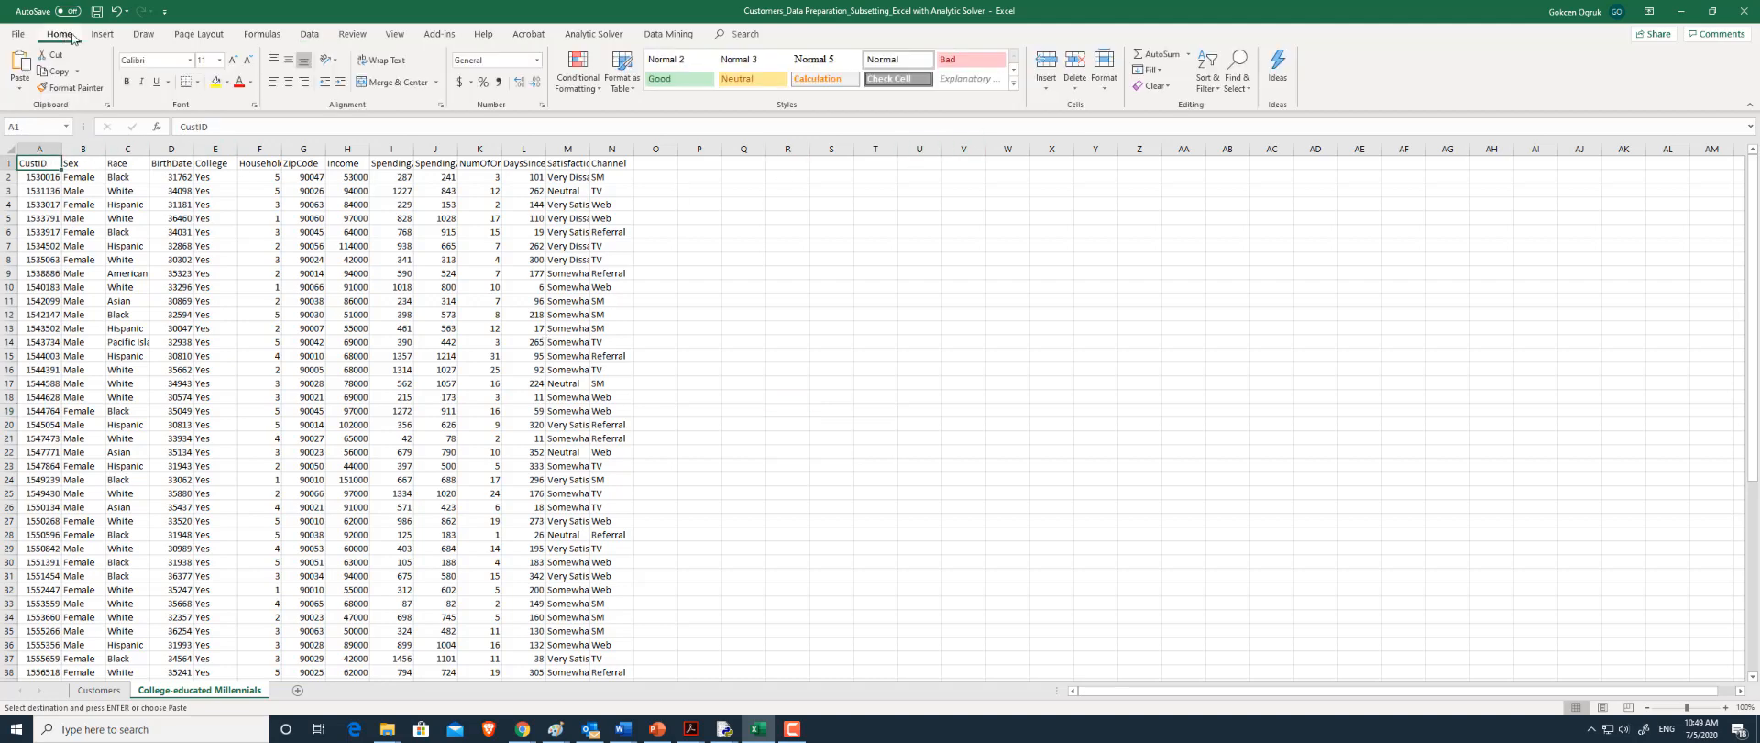
left_click(1075, 91)
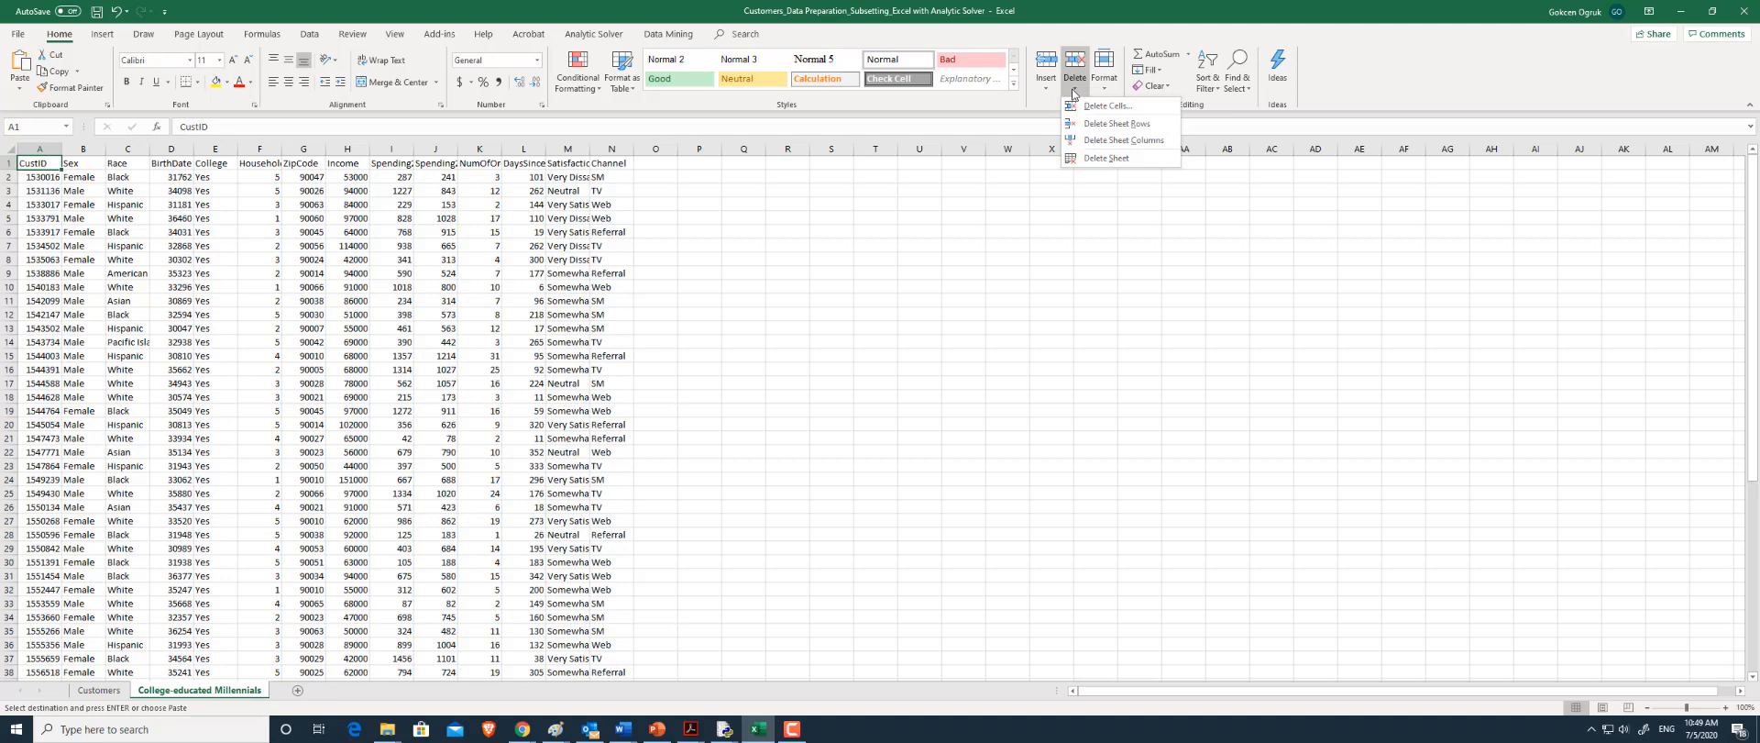
left_click(1086, 140)
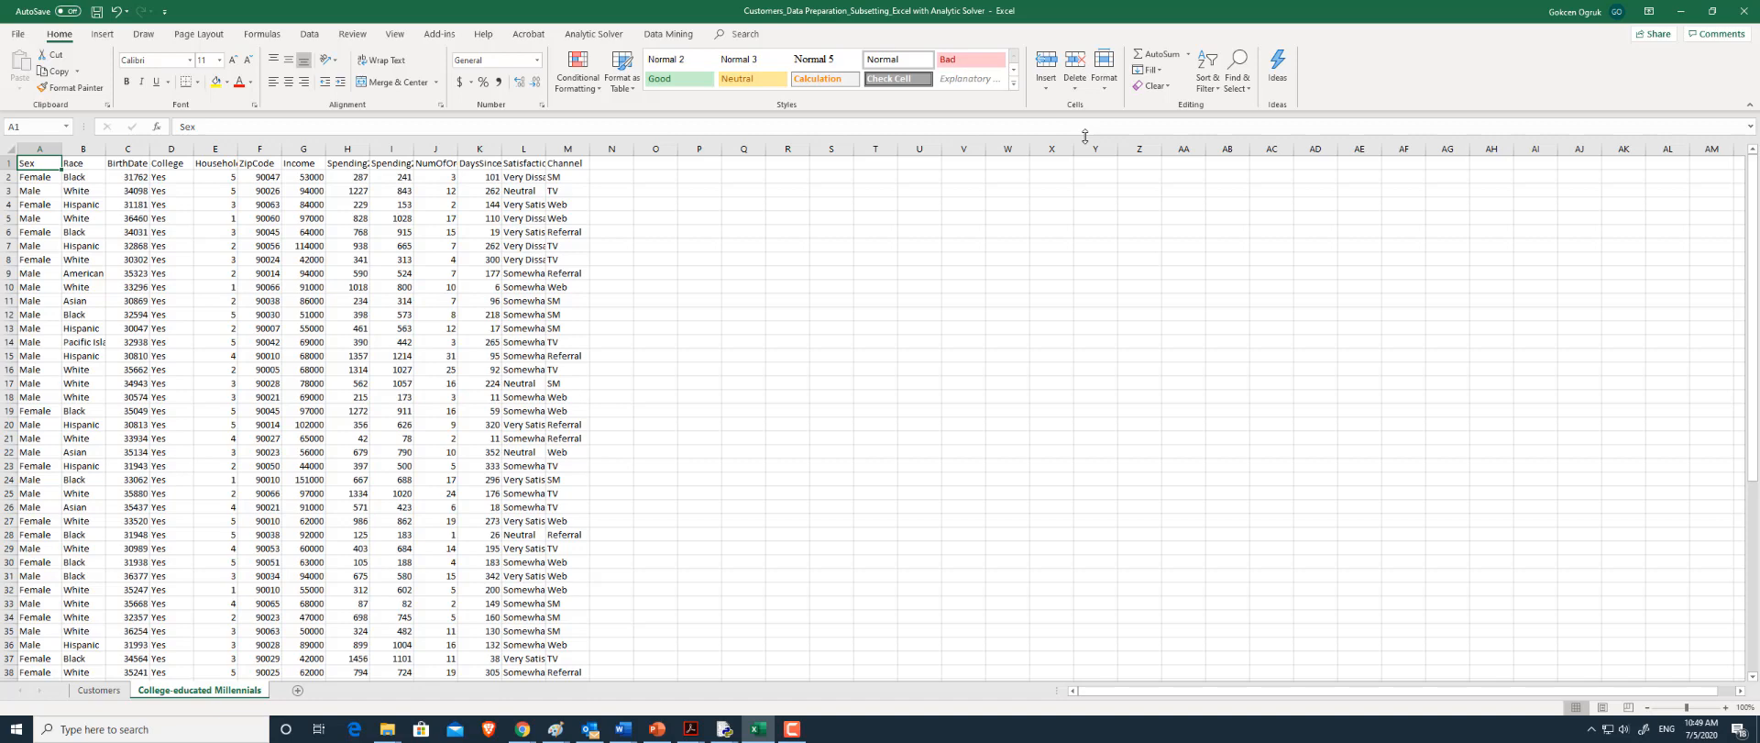
Delete the Race, BirthDate and College columns from the millennials sheet
right_click(83, 149)
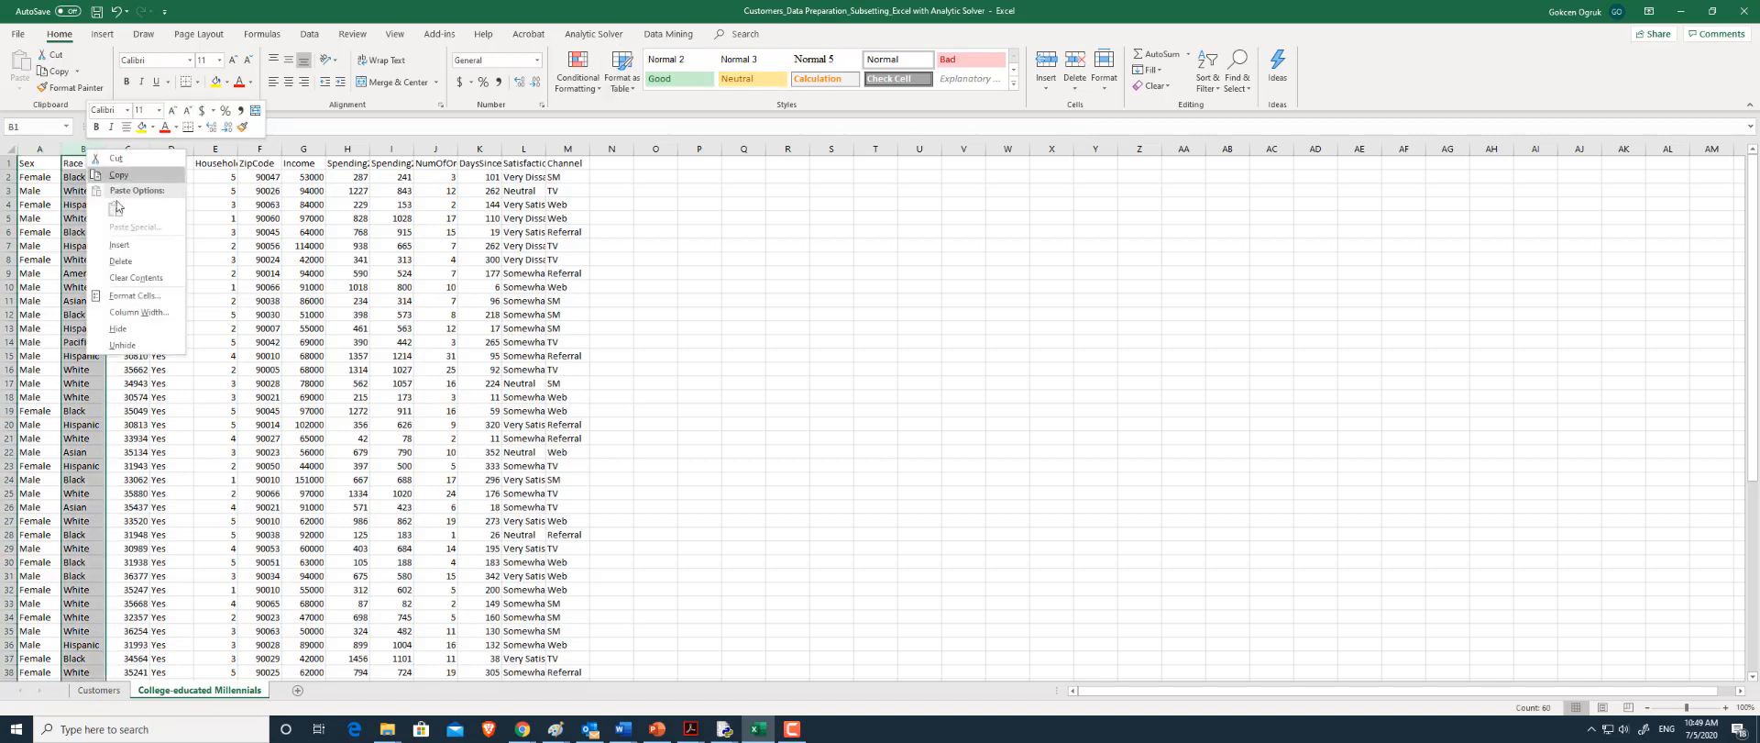
left_click(118, 268)
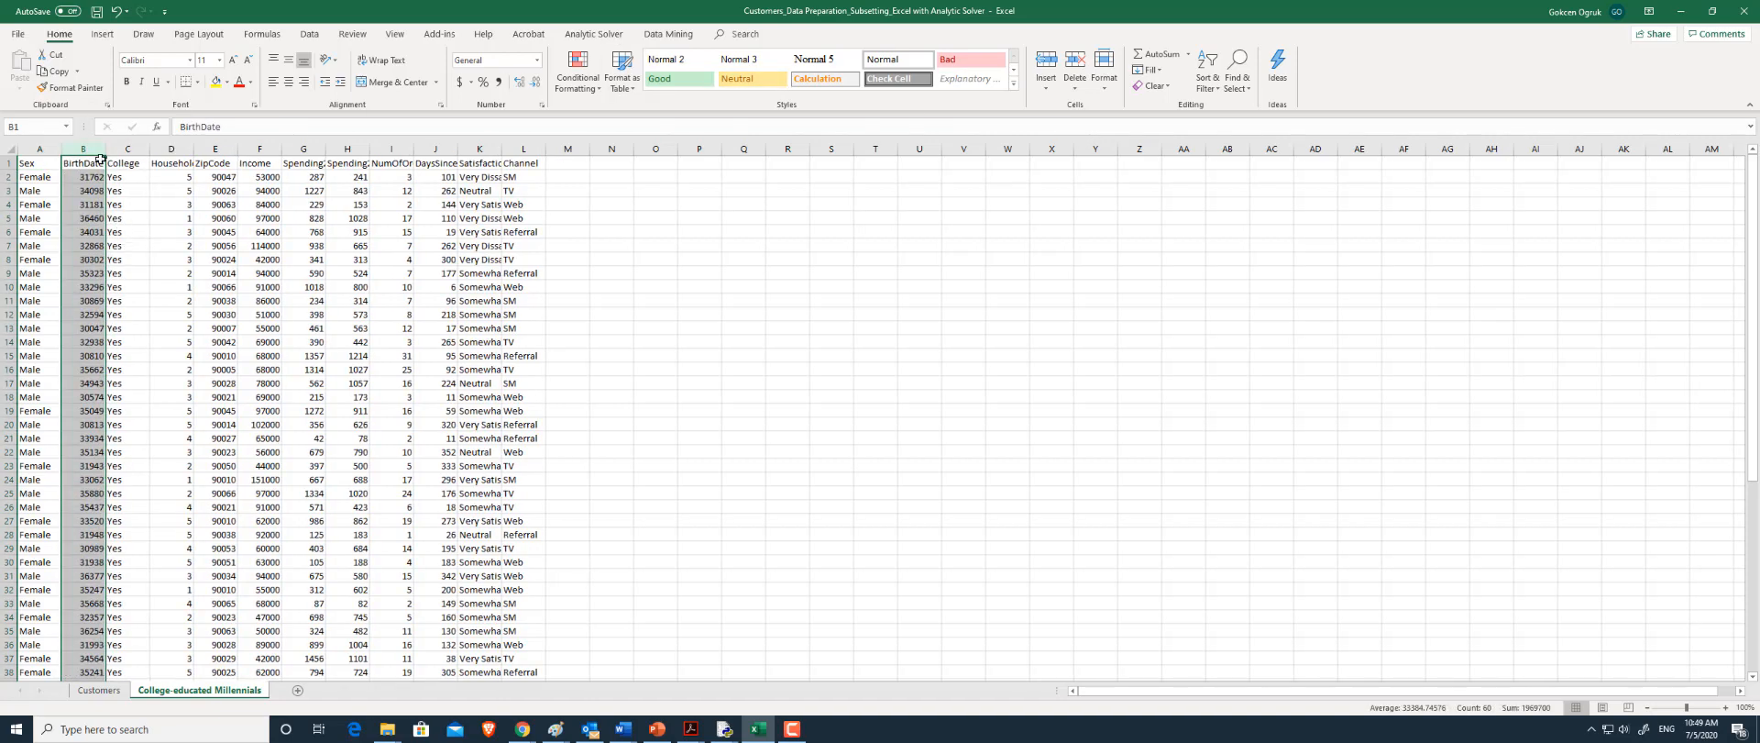
right_click(99, 152)
left_click(127, 263)
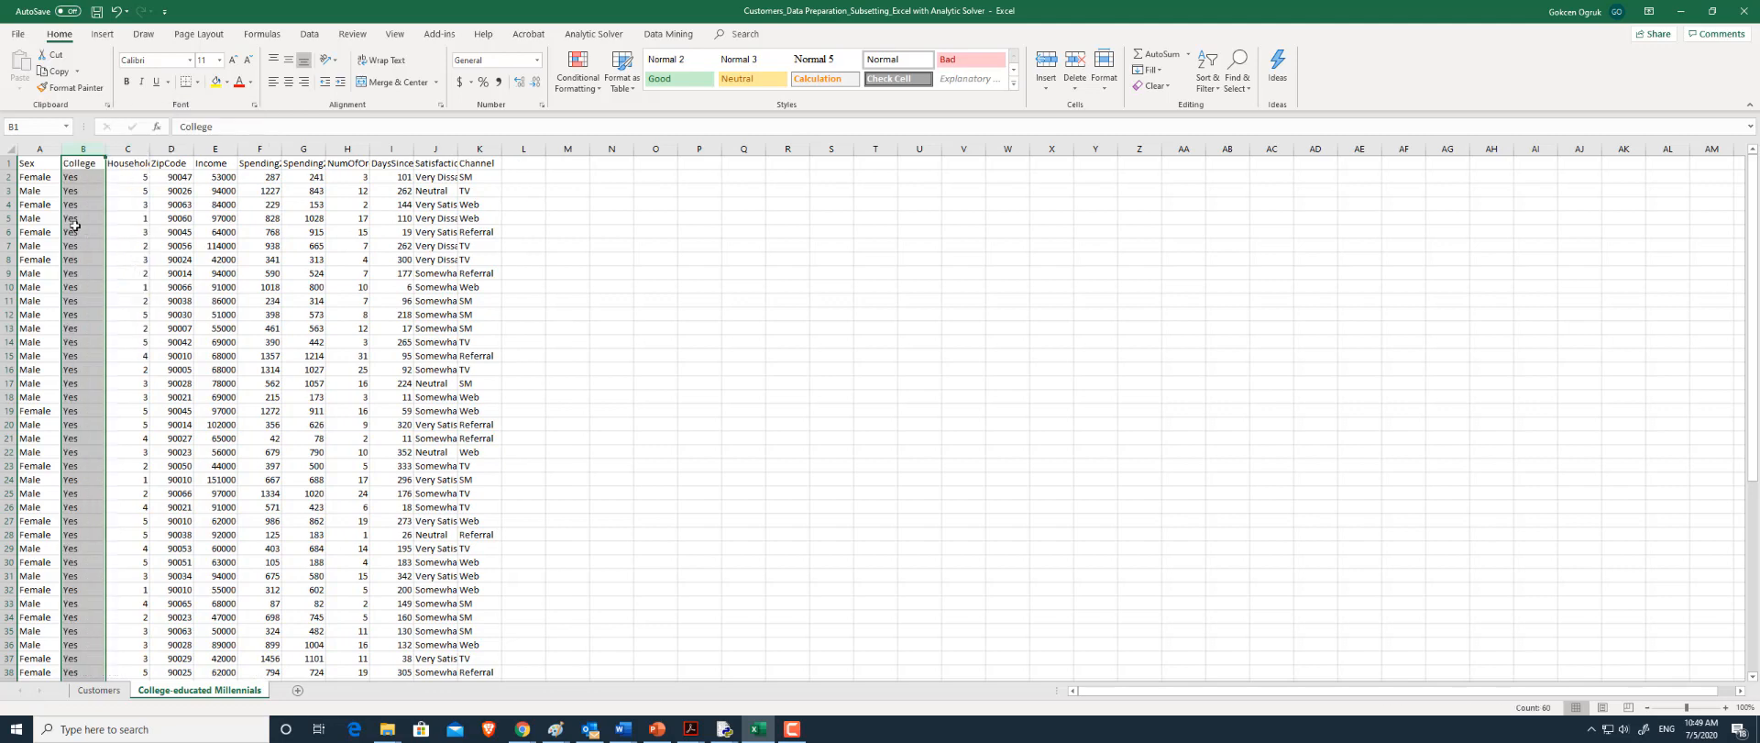
right_click(84, 148)
left_click(128, 263)
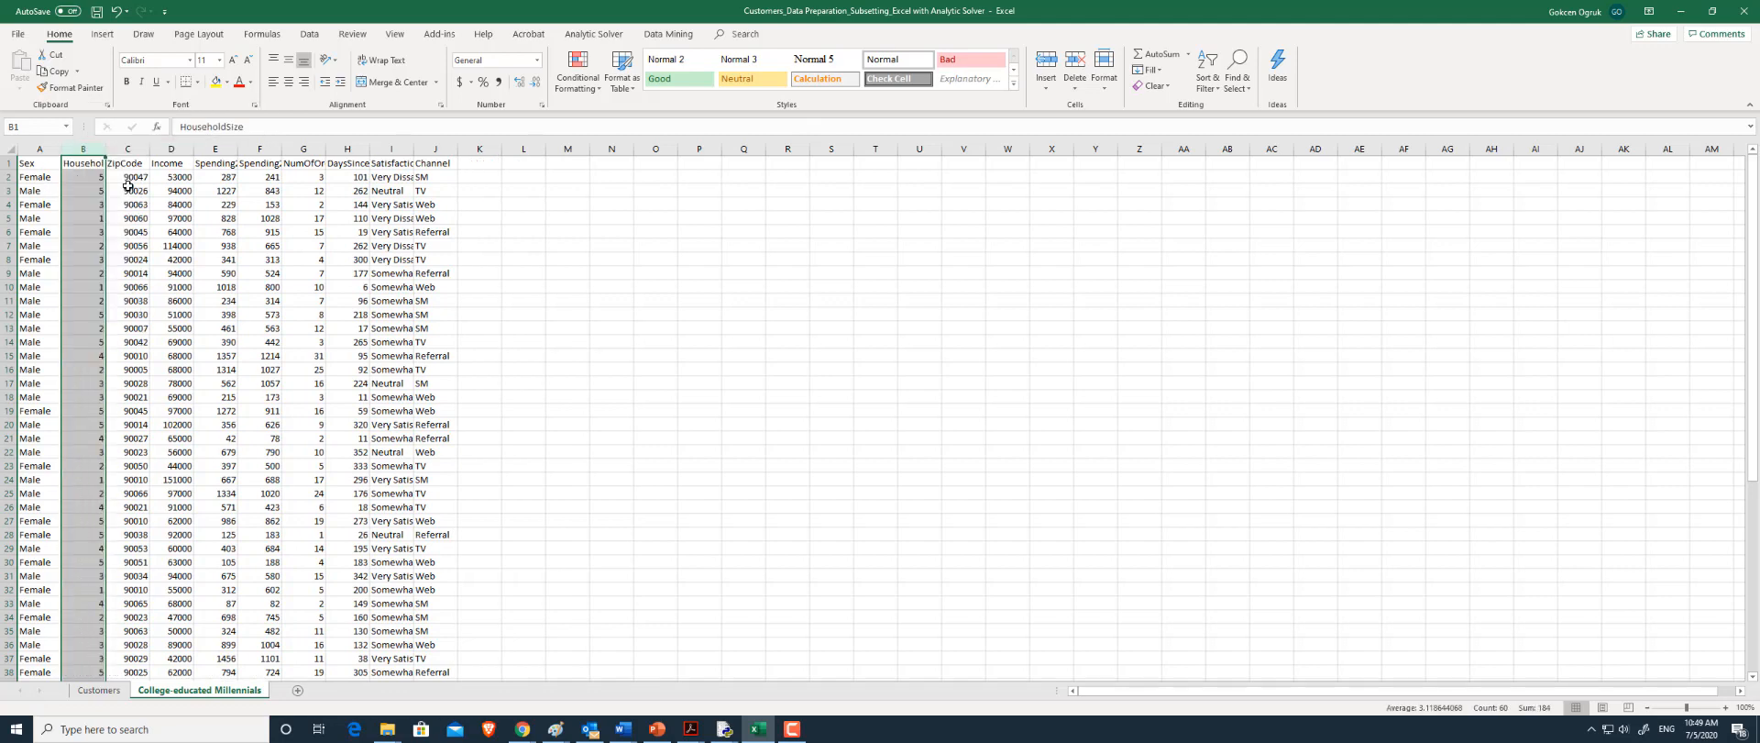
Delete the ZipCode and Spending2017 columns and widen the Spending2018 column to fit its heading
left_click(128, 148)
key("ctrl+minus")
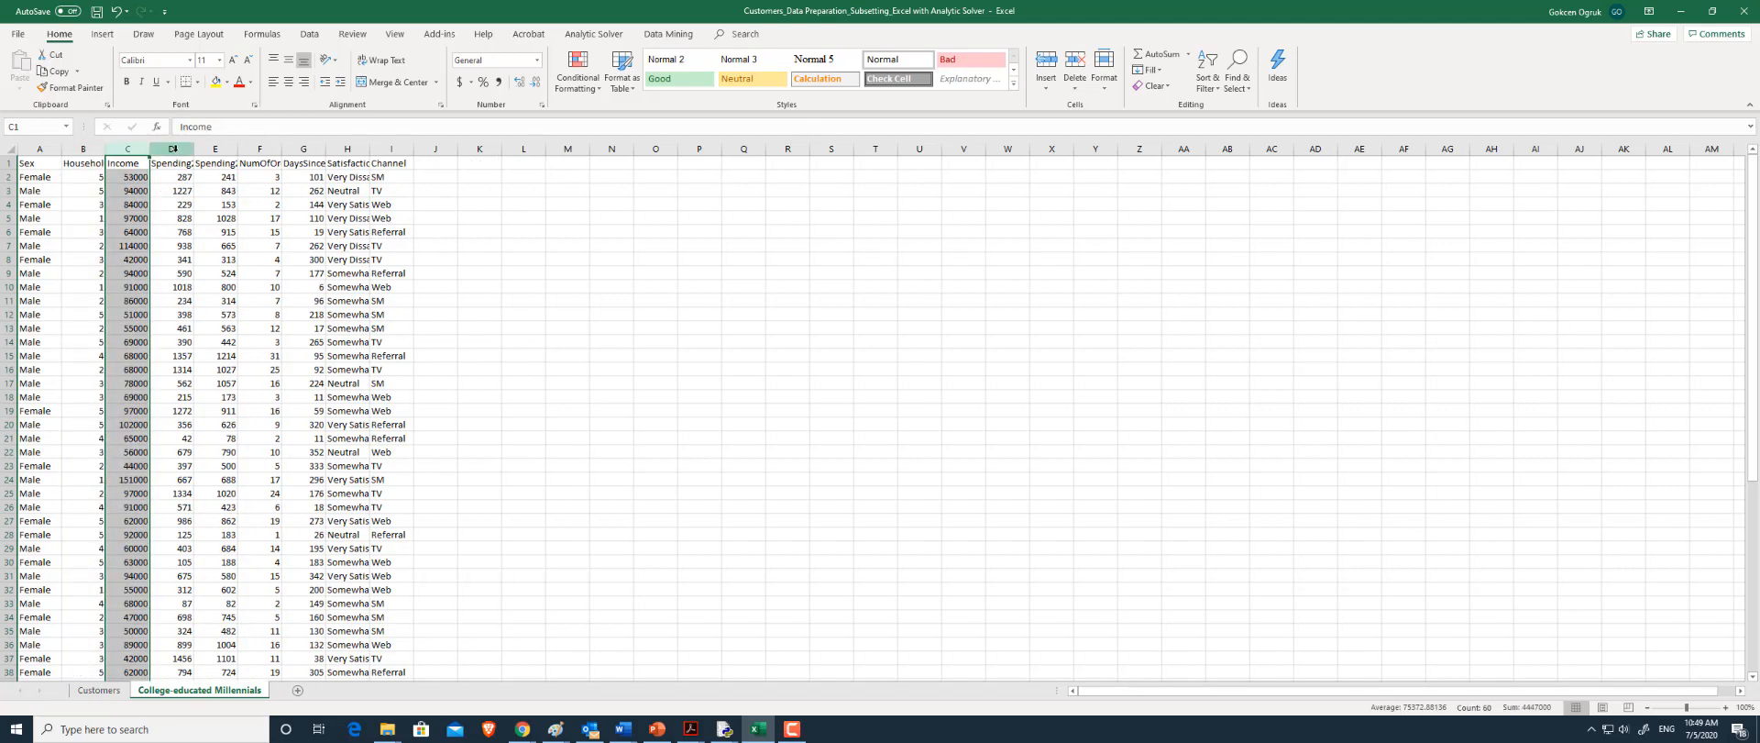
right_click(171, 149)
left_click(216, 263)
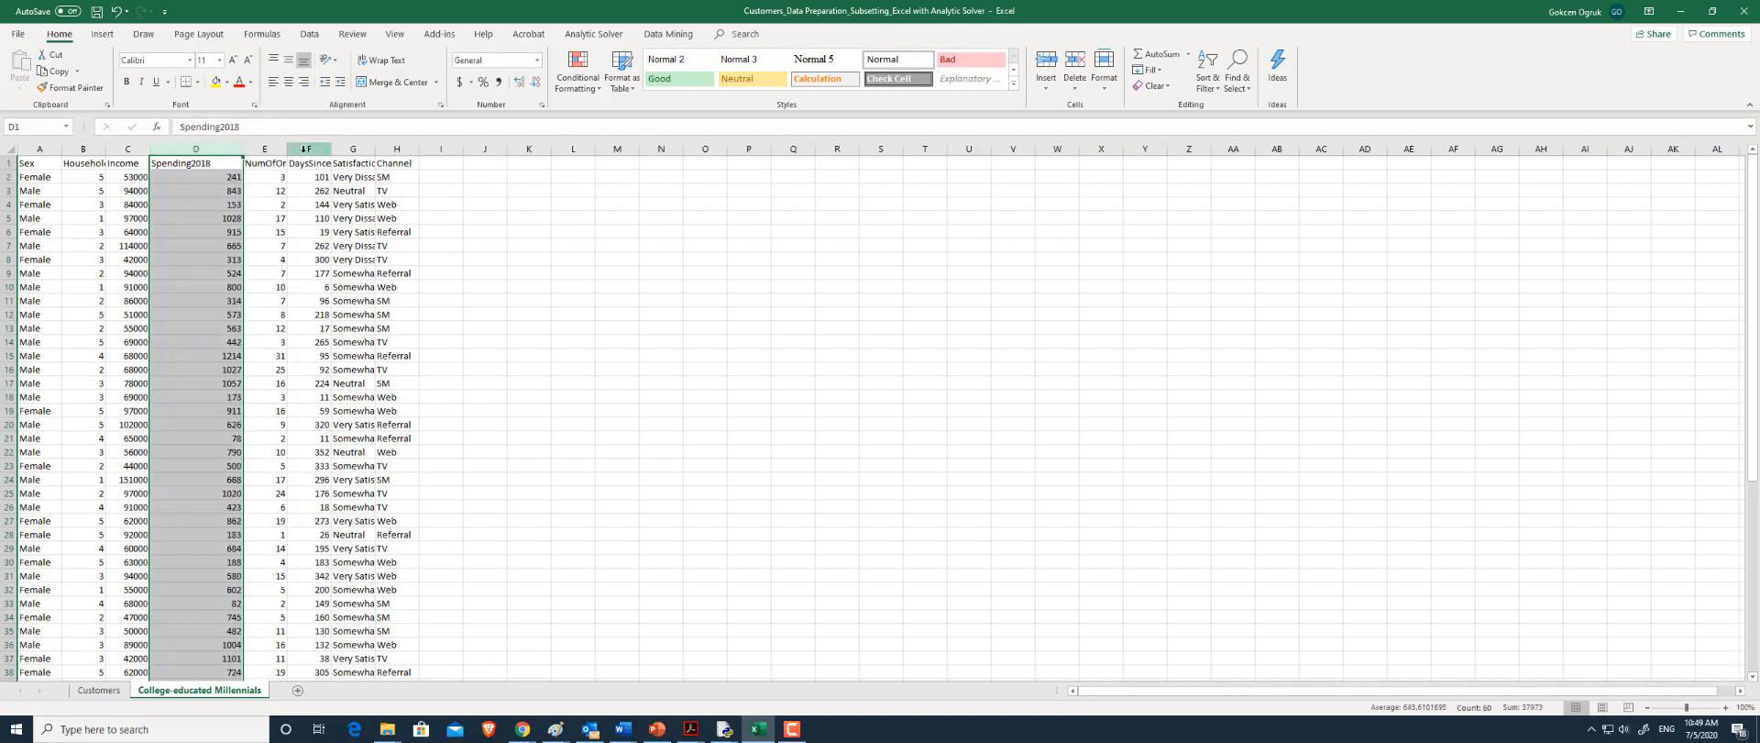
Delete the DaysSinceLast and Satisfaction columns, keeping NumOfOrders and Channel
left_click(265, 149)
right_click(309, 148)
left_click(354, 263)
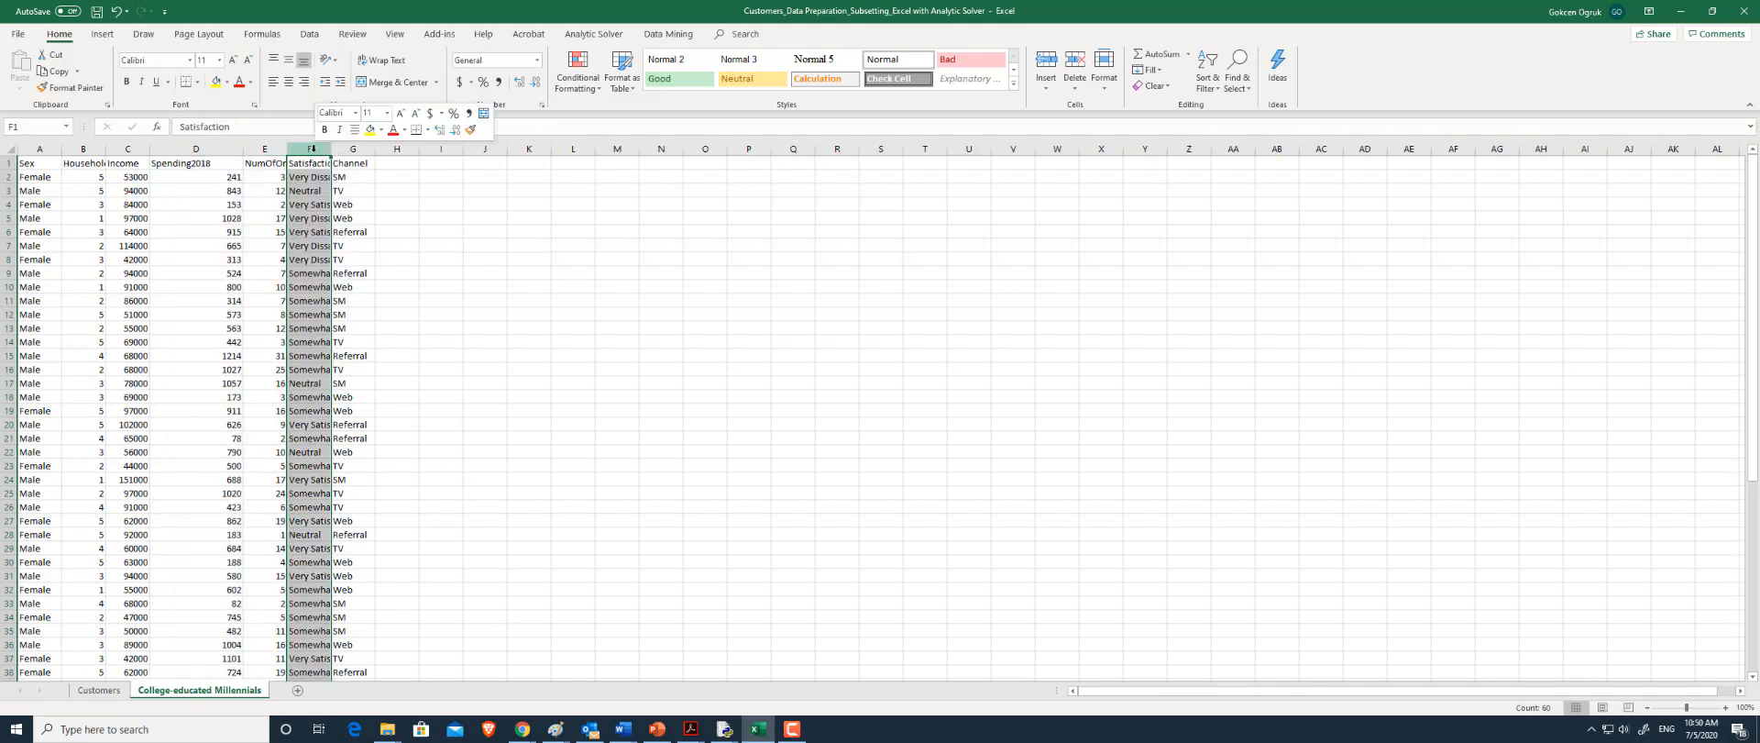
key("ctrl+minus")
left_click(441, 286)
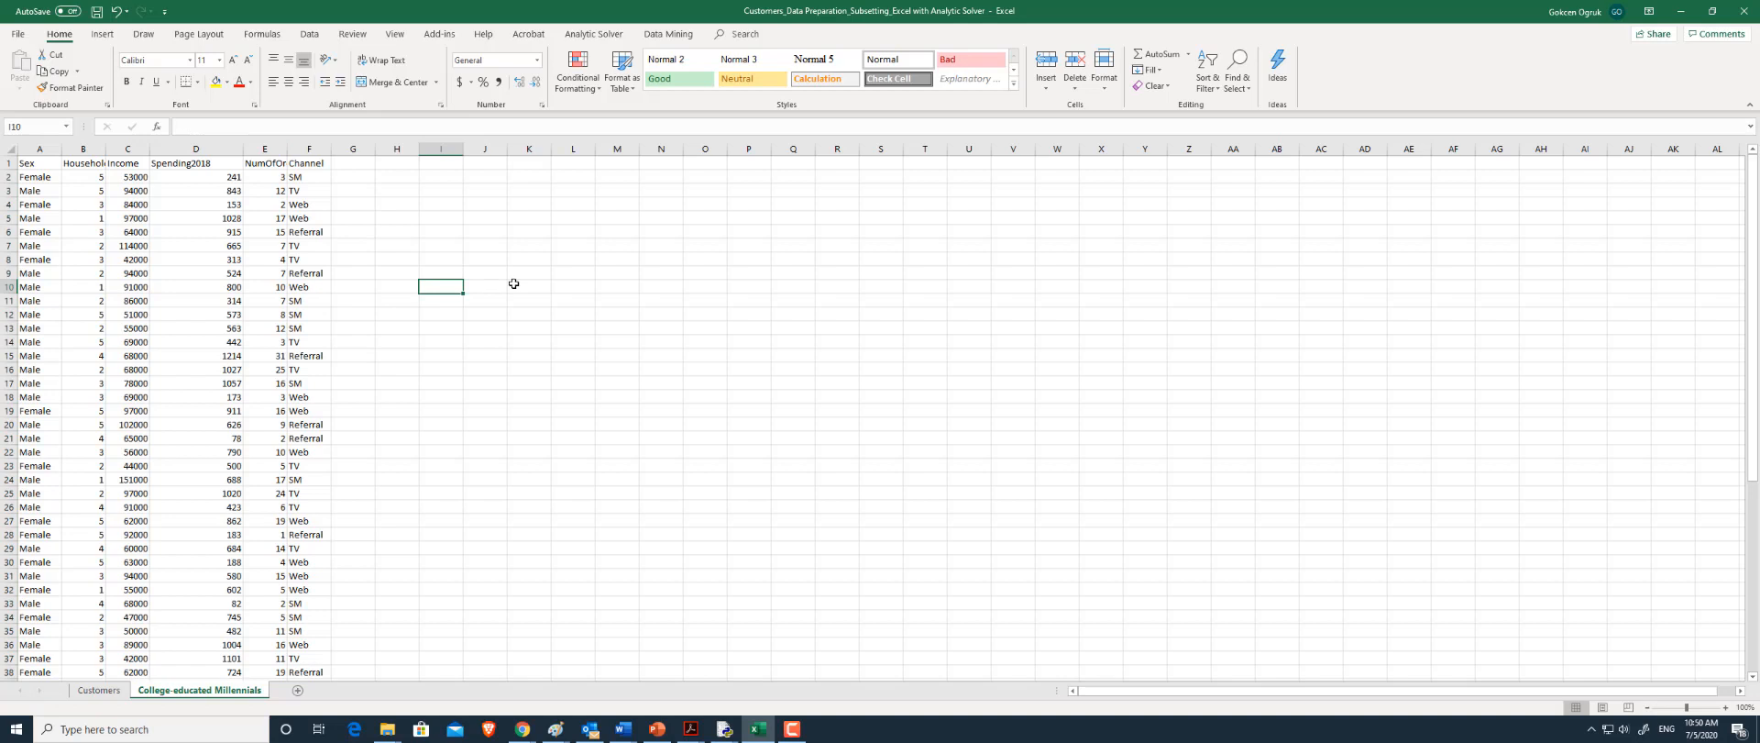
Sort the millennials data by Sex from A to Z, expanding the selection to include all adjacent columns
left_click(41, 149)
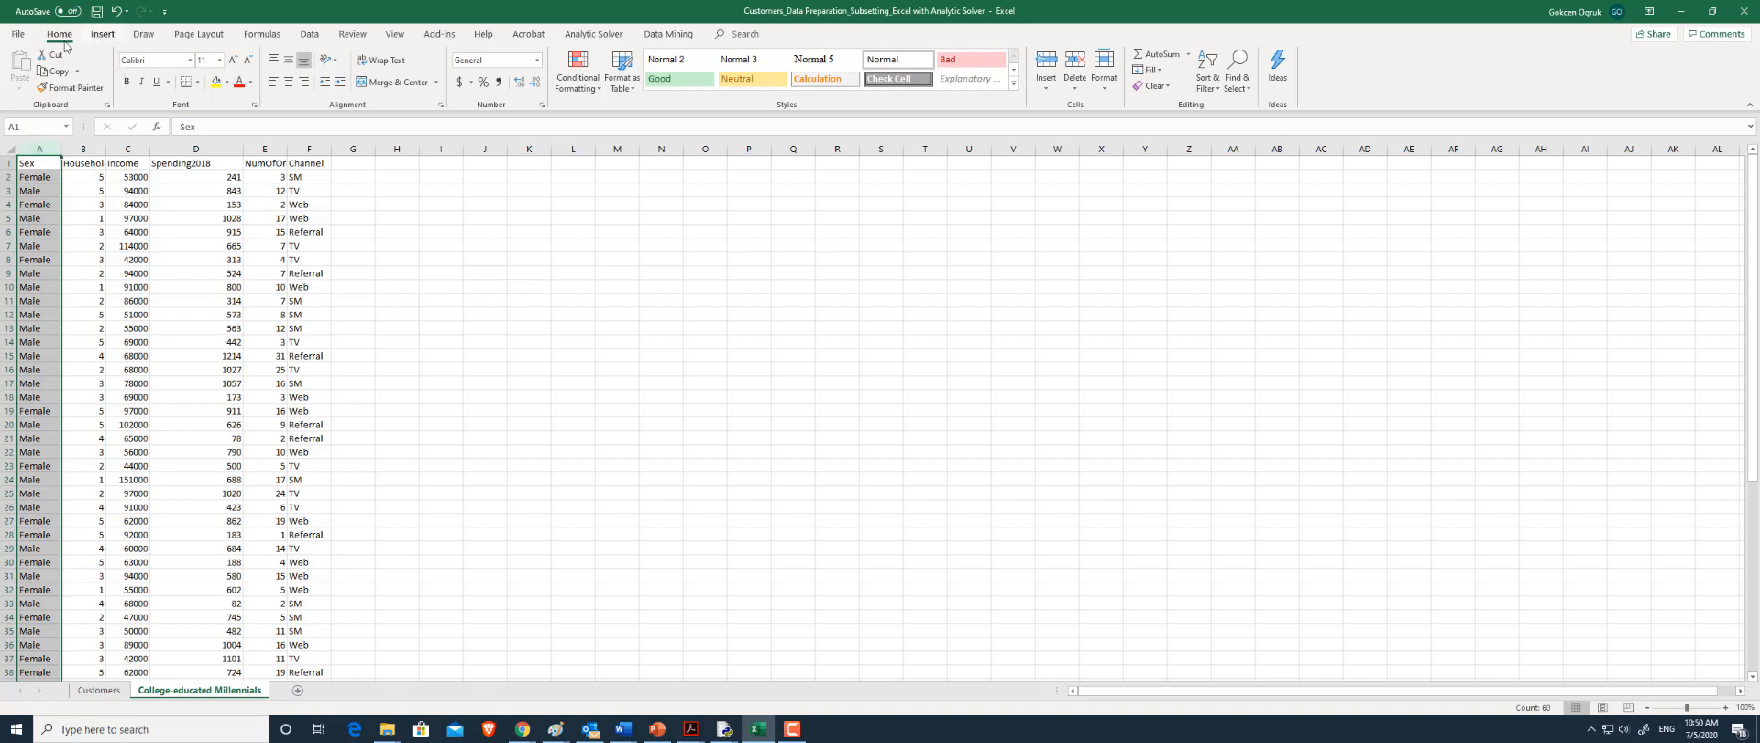
left_click(309, 34)
left_click(533, 76)
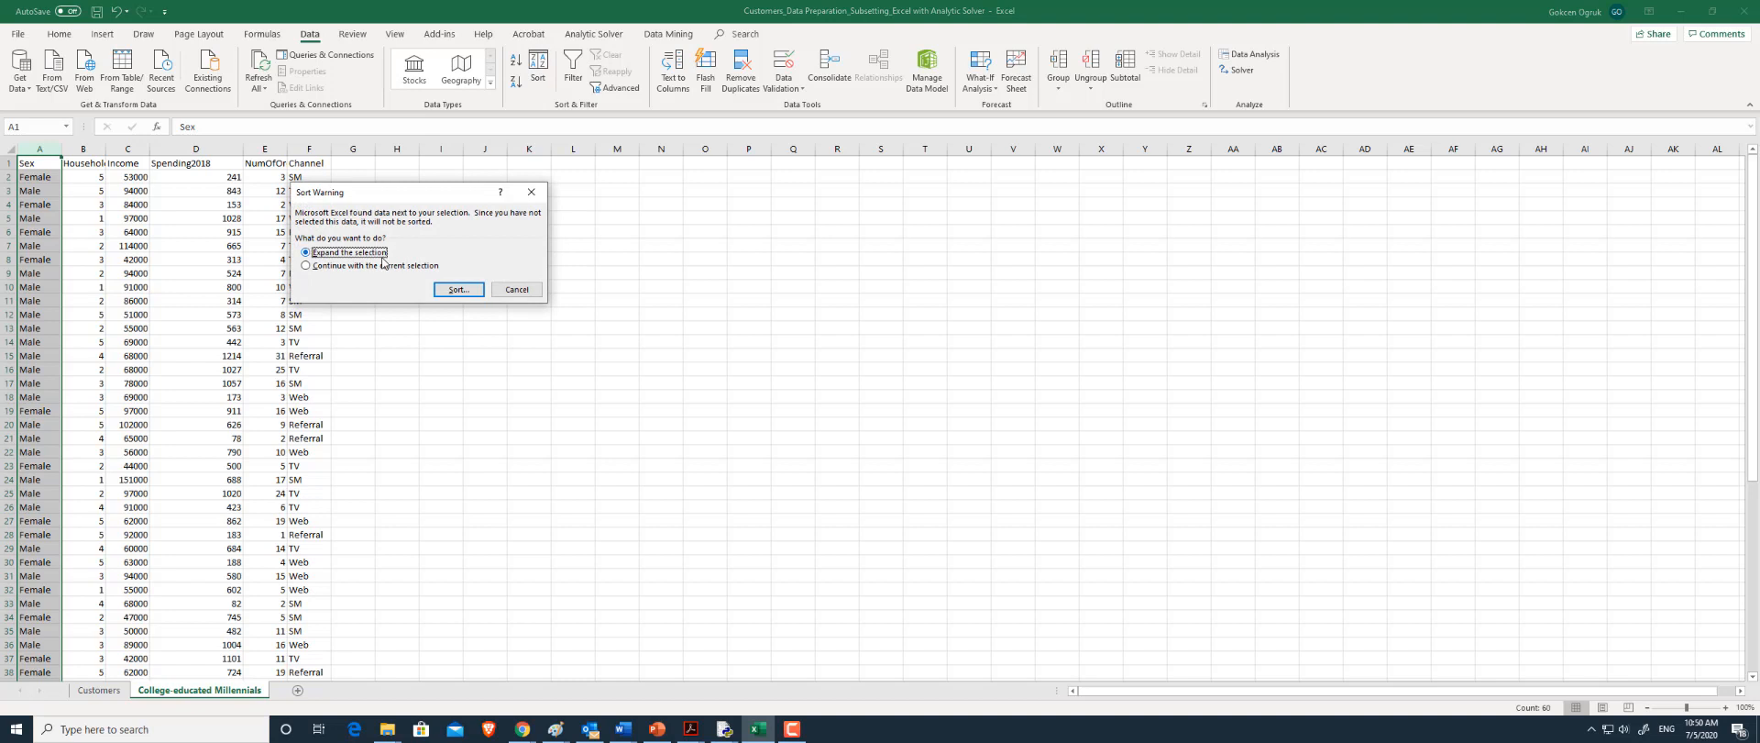
left_click(459, 289)
left_click(341, 228)
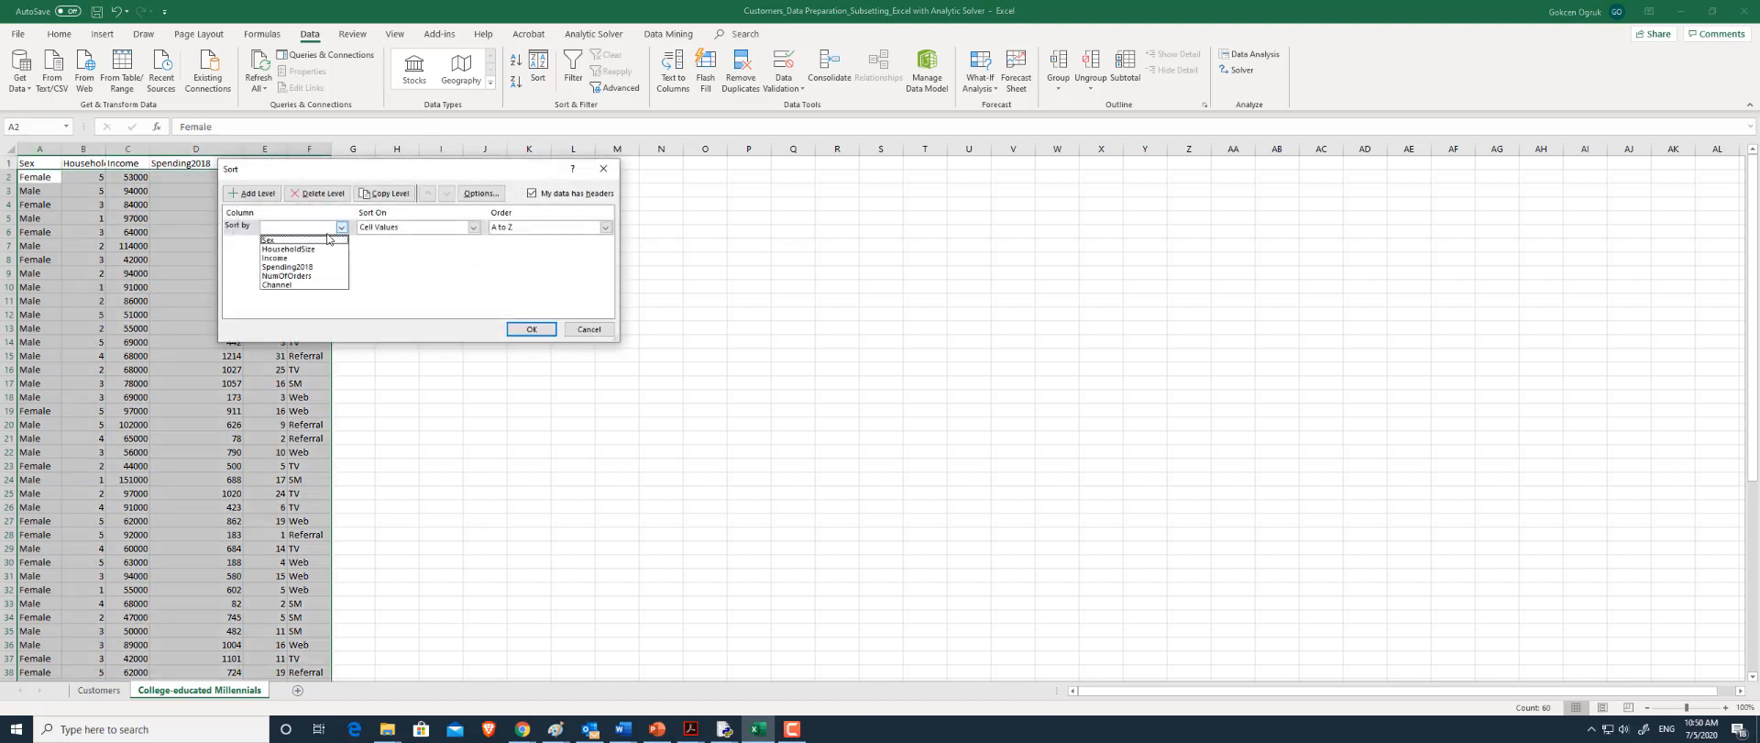
left_click(325, 240)
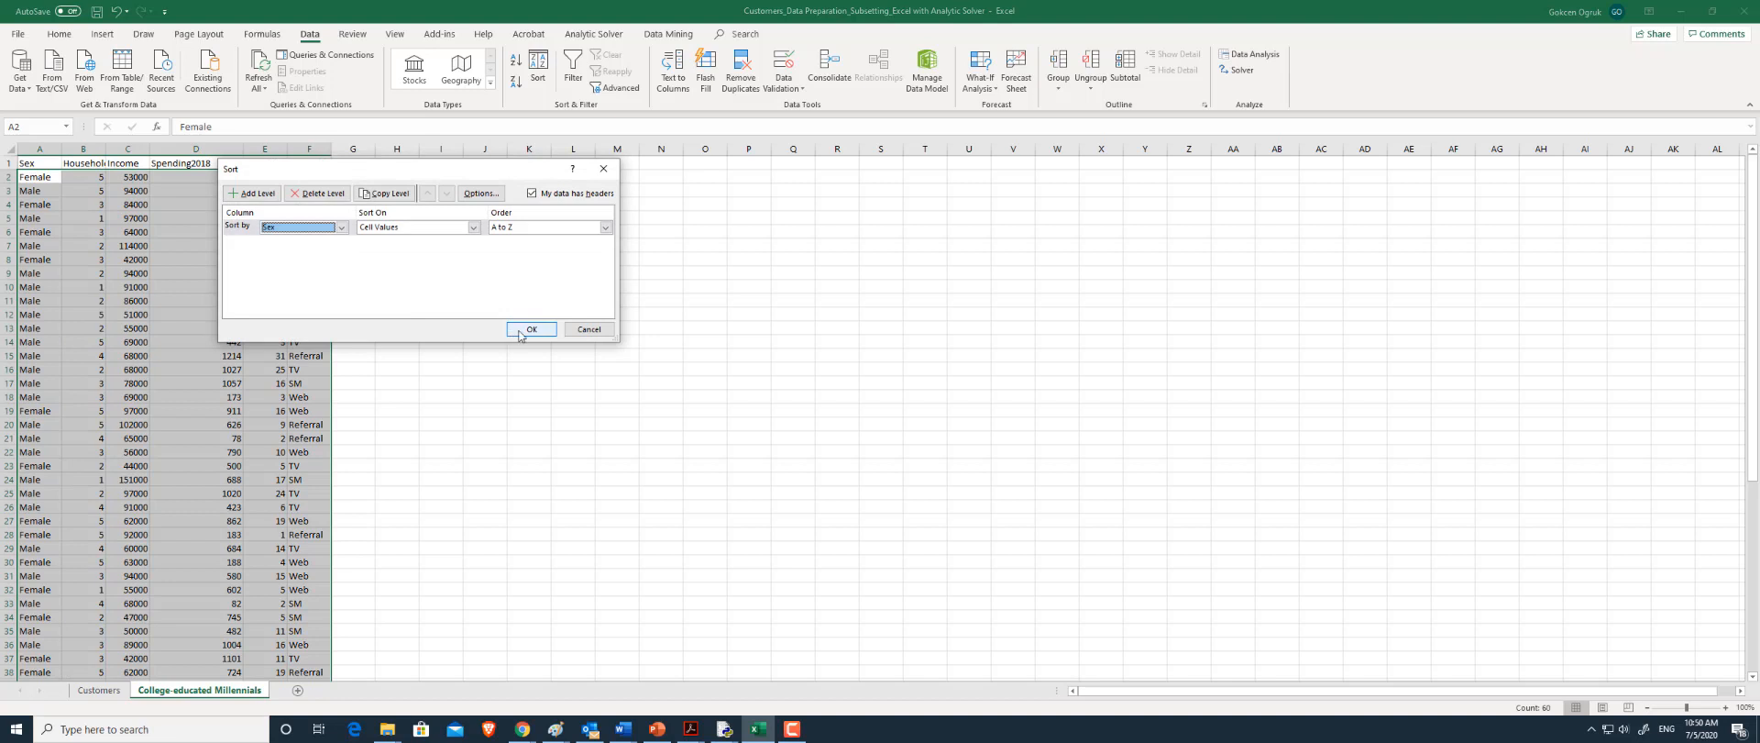
left_click(510, 330)
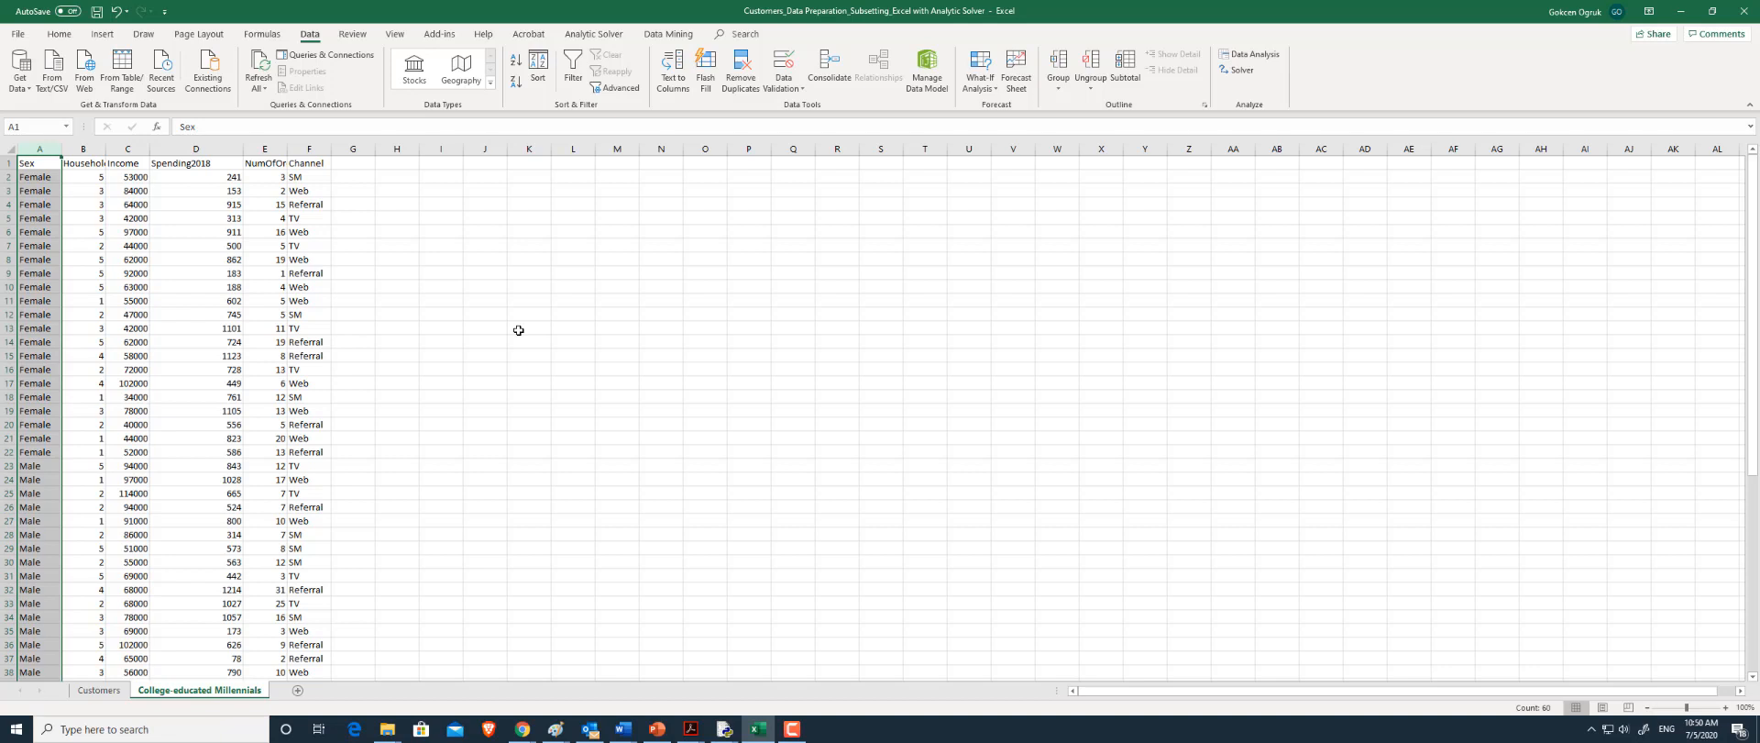
Add a new sheet after College-educated Millennials and name it female
left_click(298, 690)
right_click(304, 690)
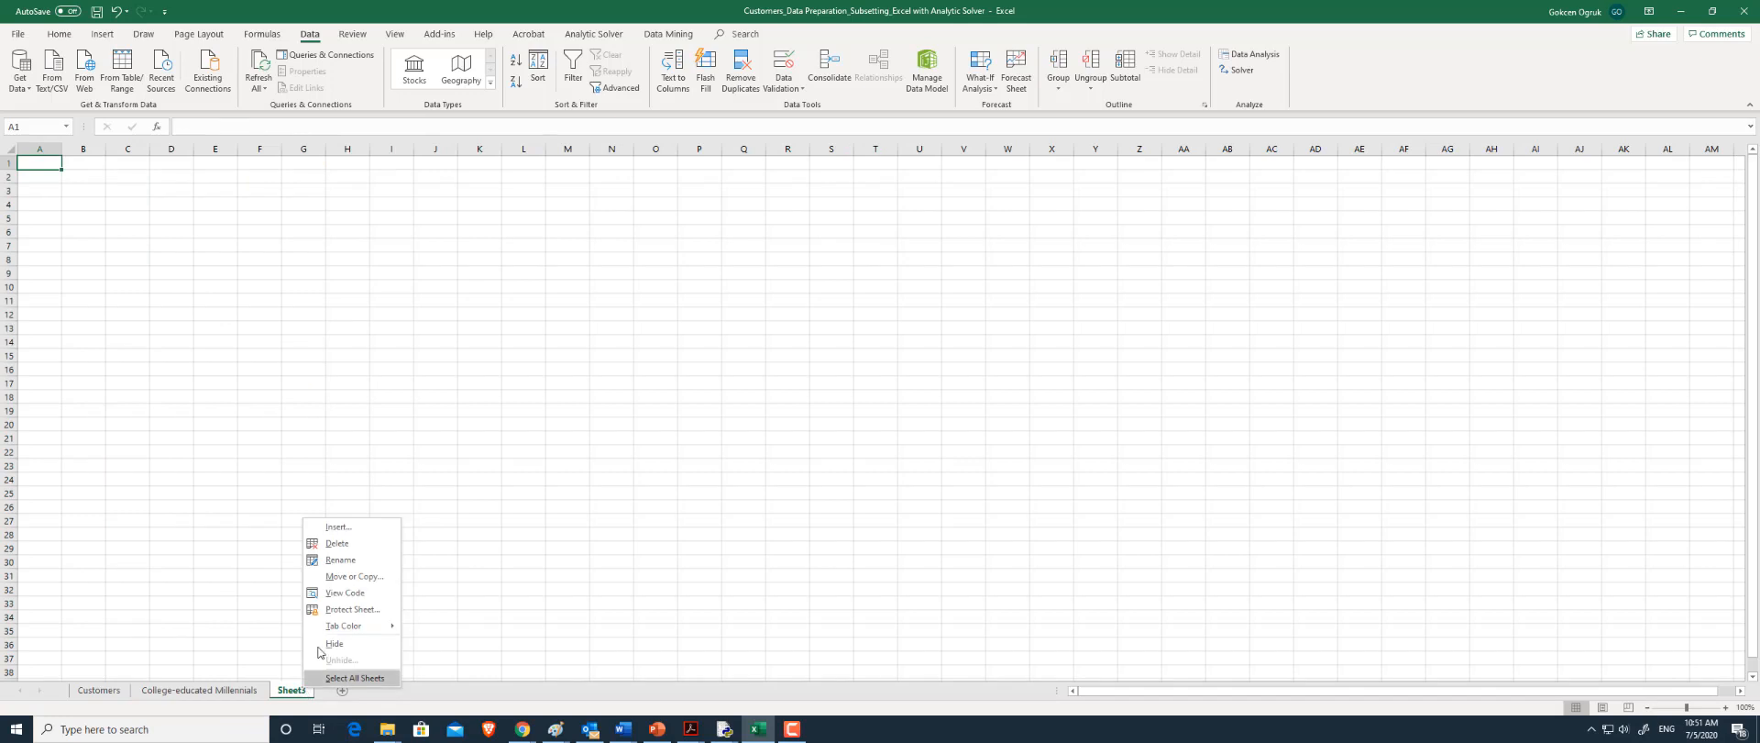
left_click(337, 561)
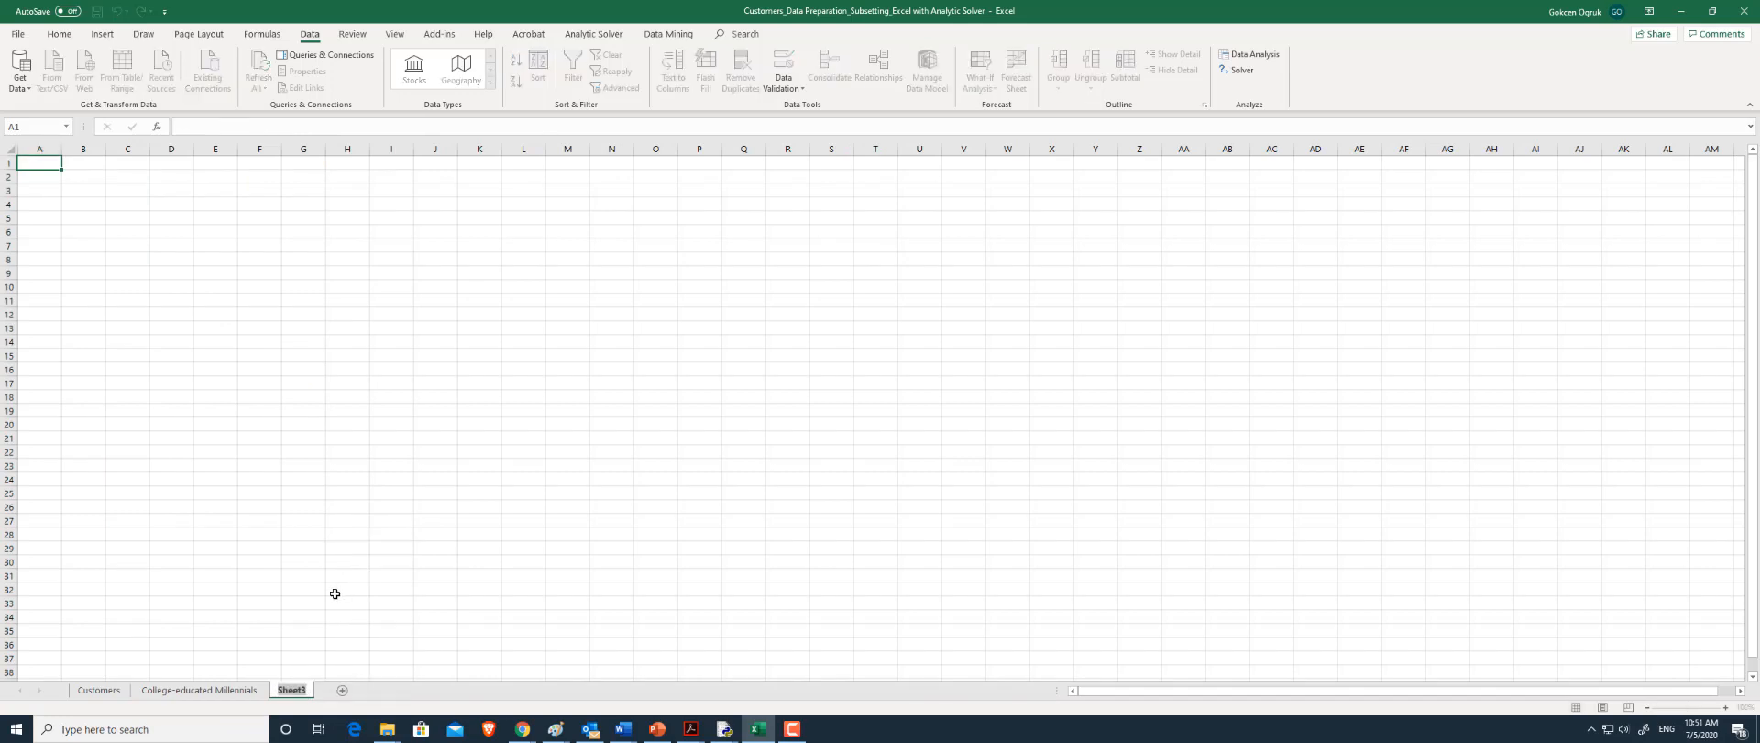
type("female")
left_click(346, 616)
Add another new sheet after the female sheet and name it Male
left_click(345, 694)
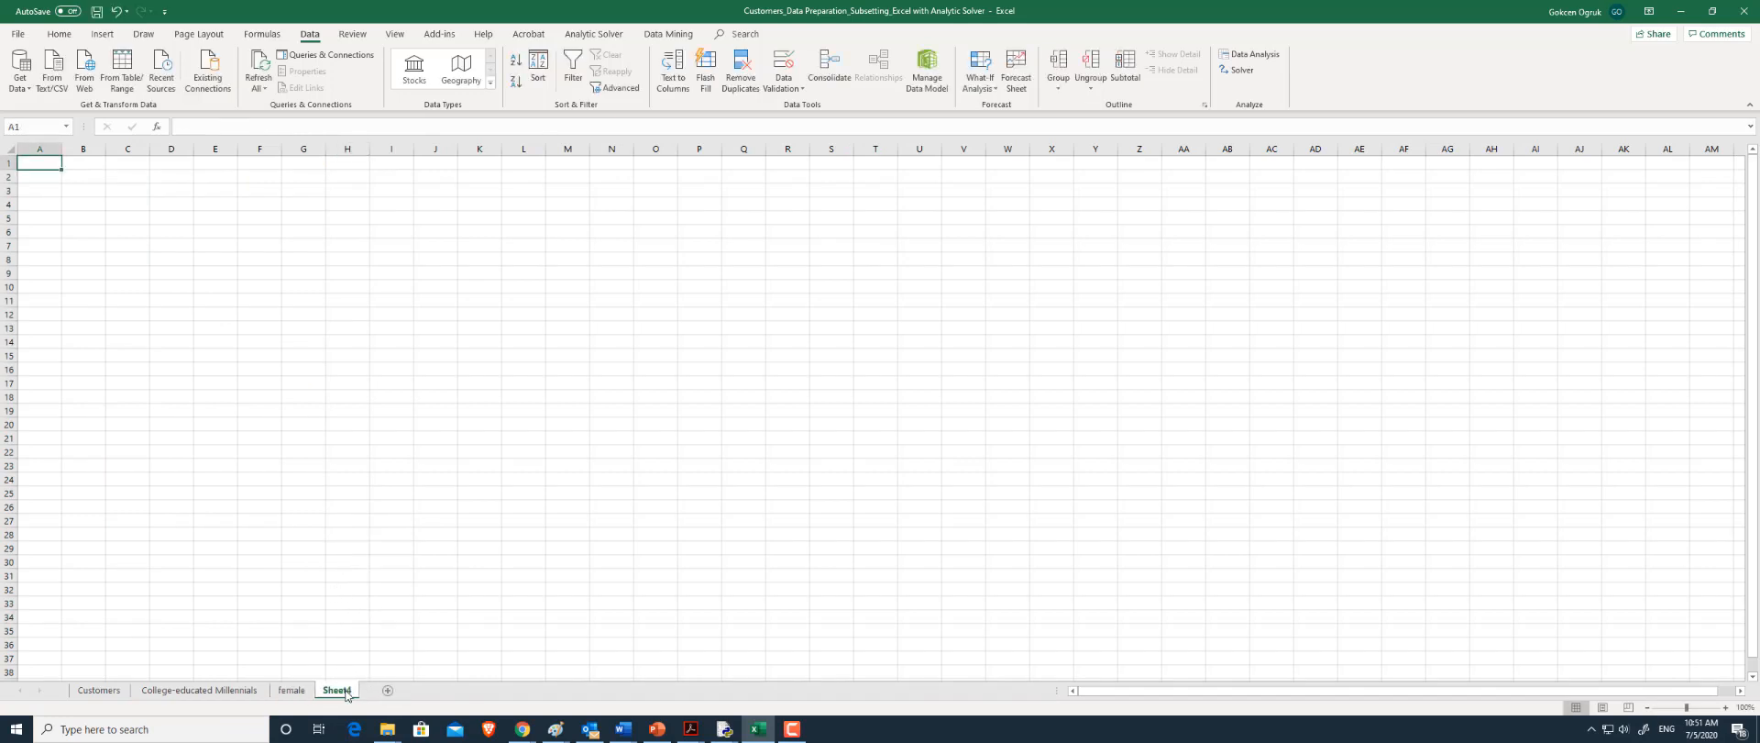
right_click(348, 689)
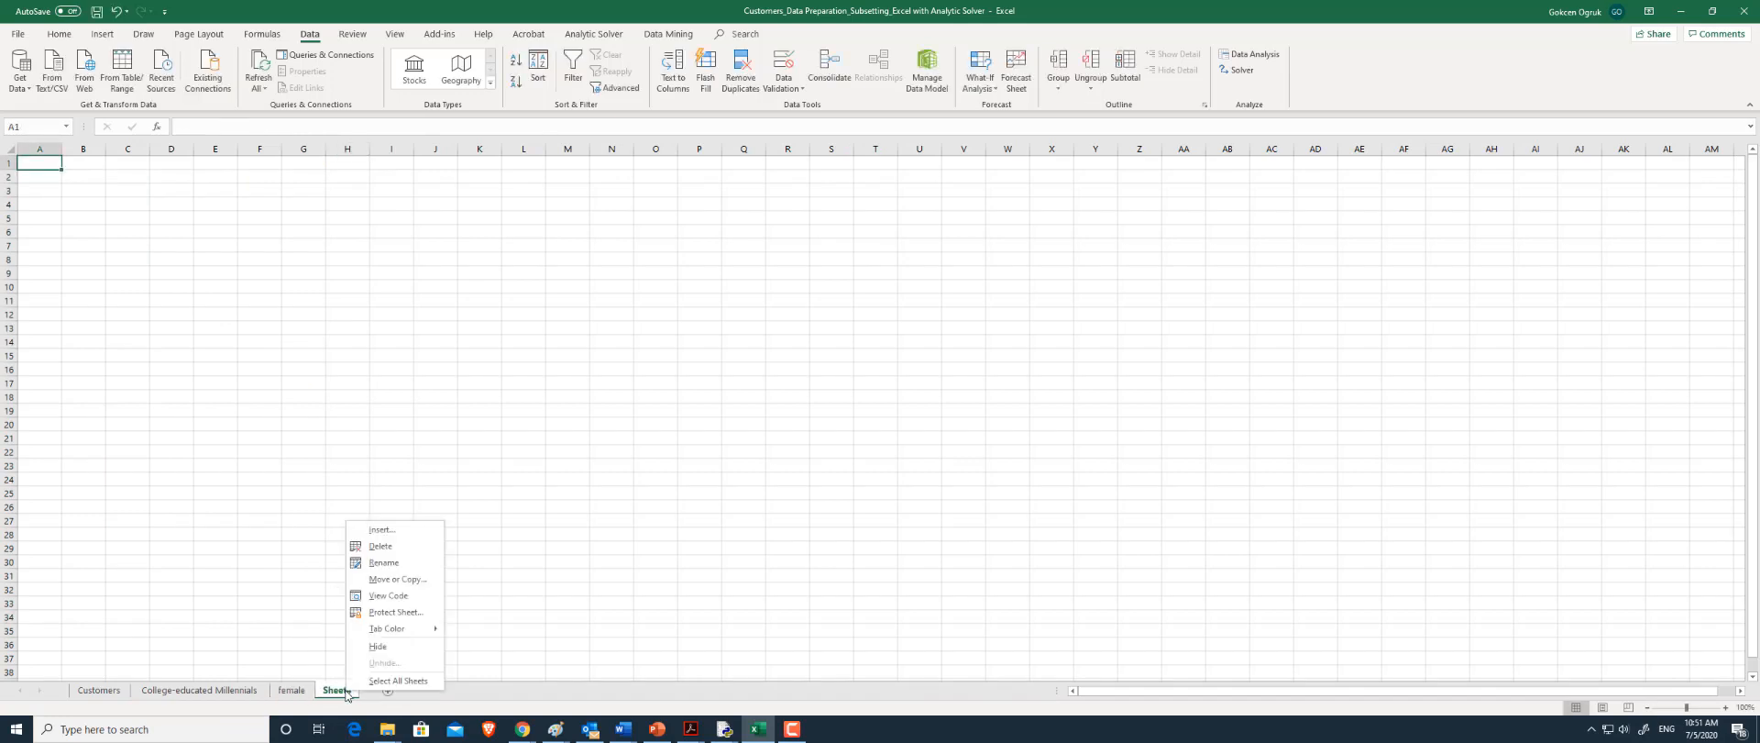
left_click(384, 562)
type("Male")
Copy the header row and all Female rows from College-educated Millennials into the female sheet, starting at cell A1
left_click(199, 689)
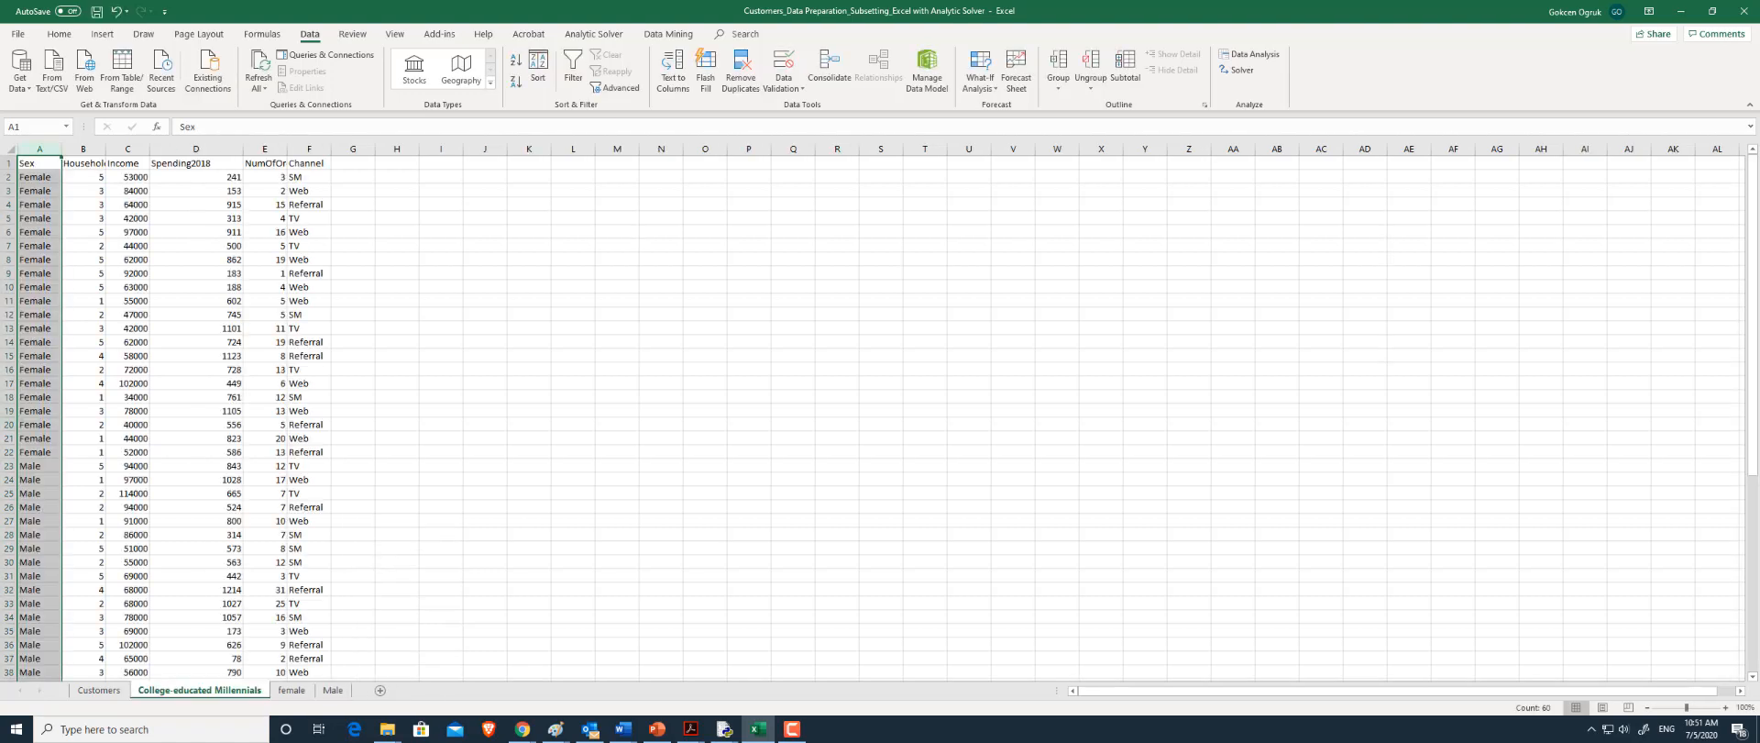
left_click_drag(30, 161, 341, 465)
key("ctrl+c")
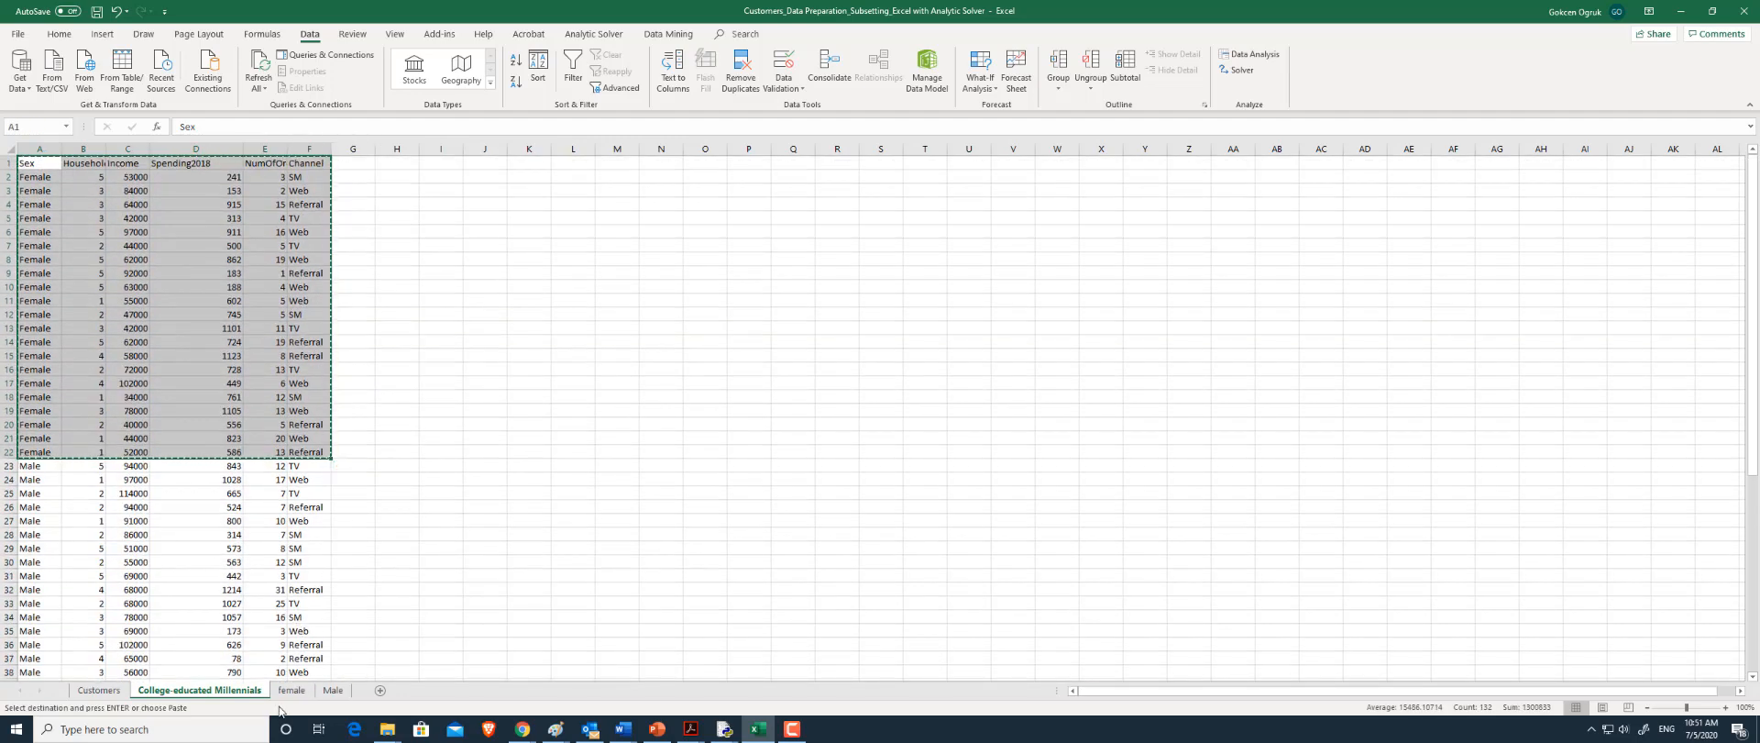
left_click(292, 690)
left_click(35, 162)
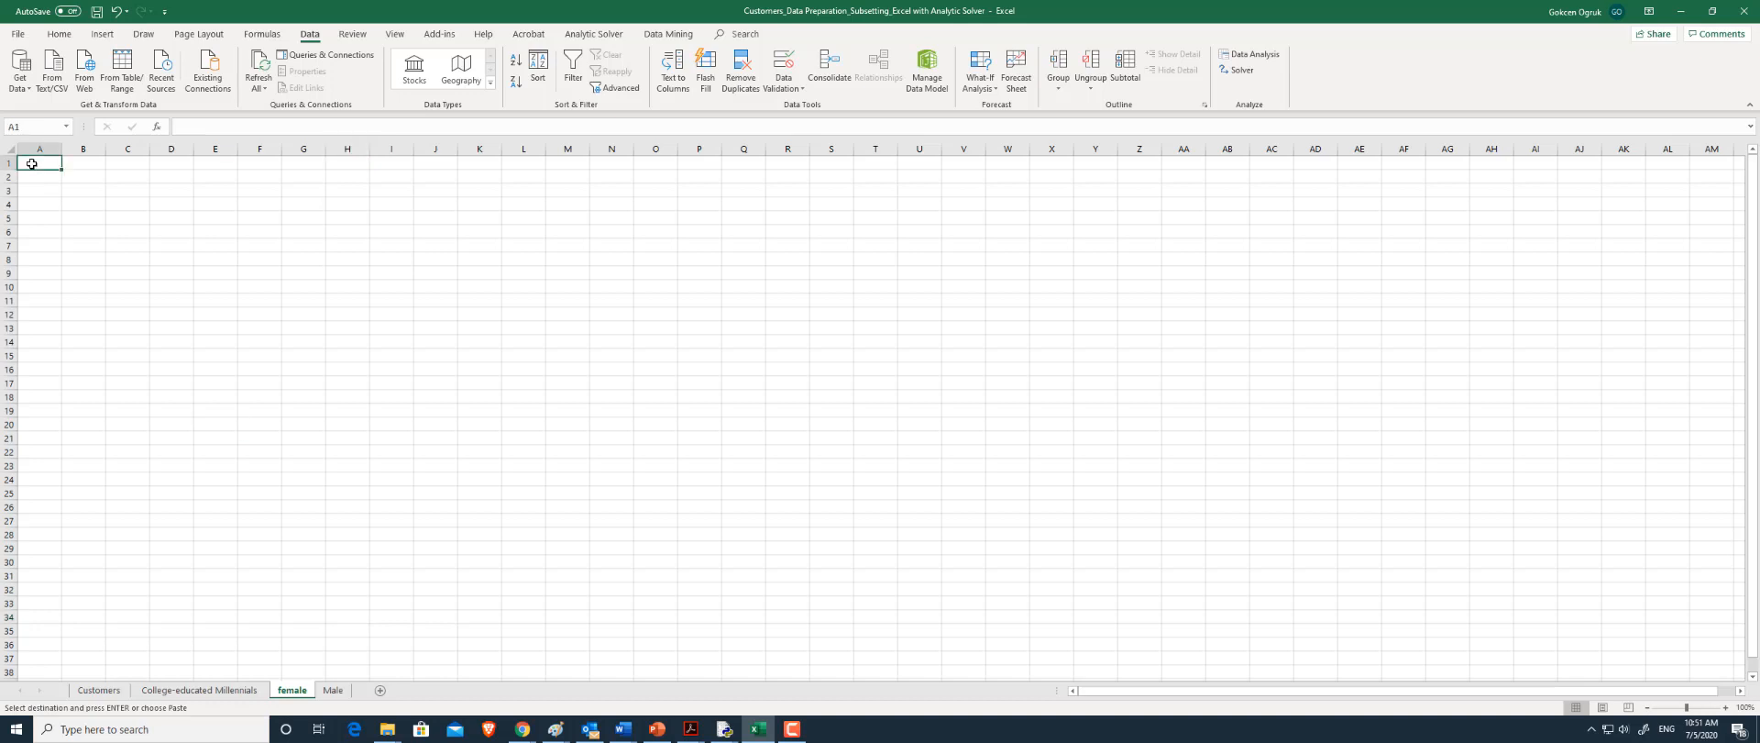
key("ctrl+v")
Copy all Male rows, without the header, from College-educated Millennials into the Male sheet, starting at cell A1
left_click(229, 690)
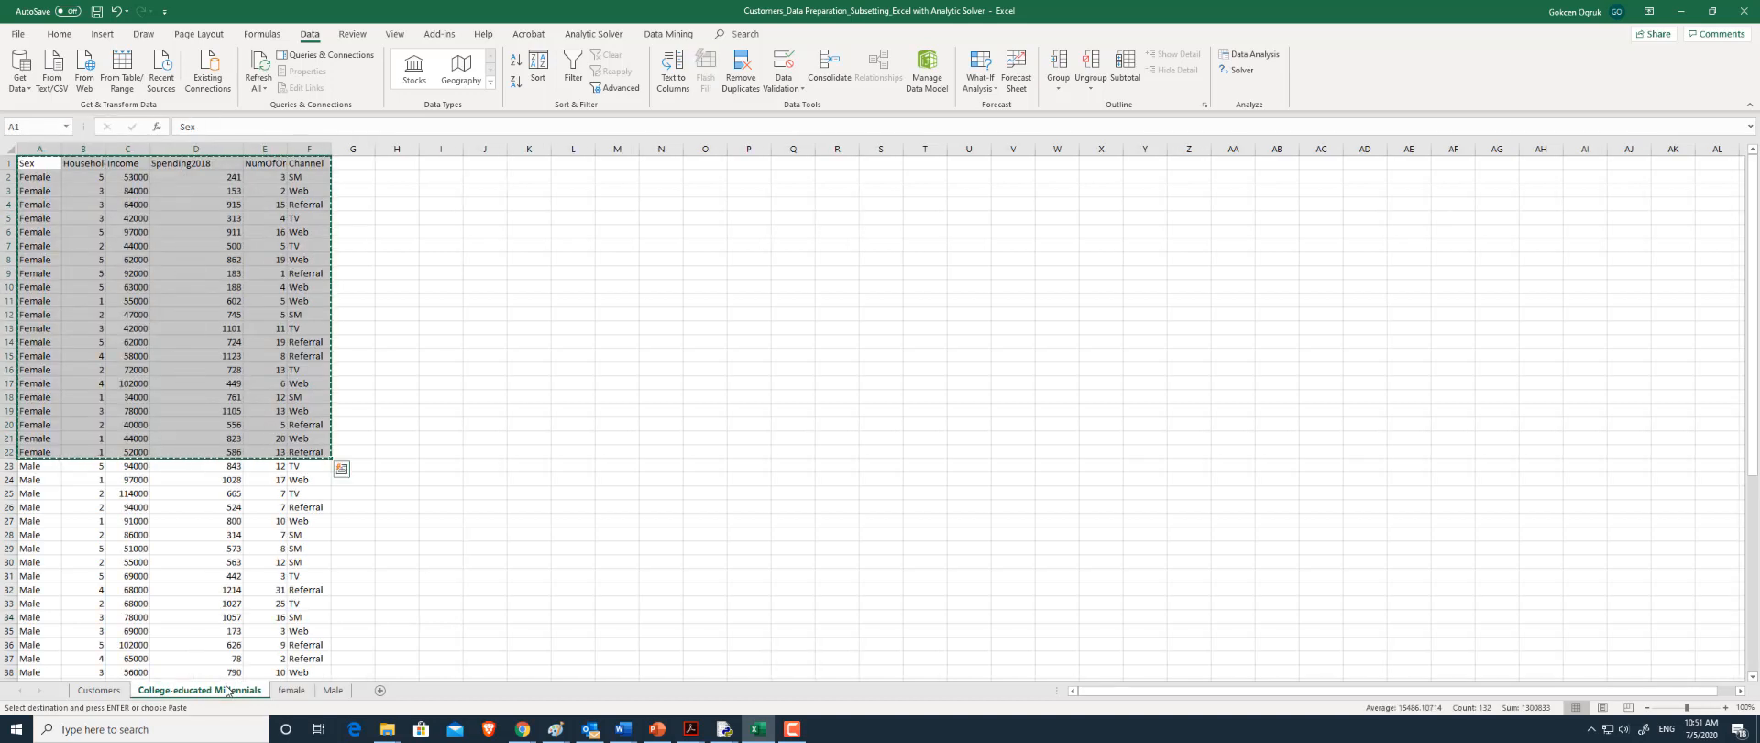
left_click_drag(26, 466, 316, 674)
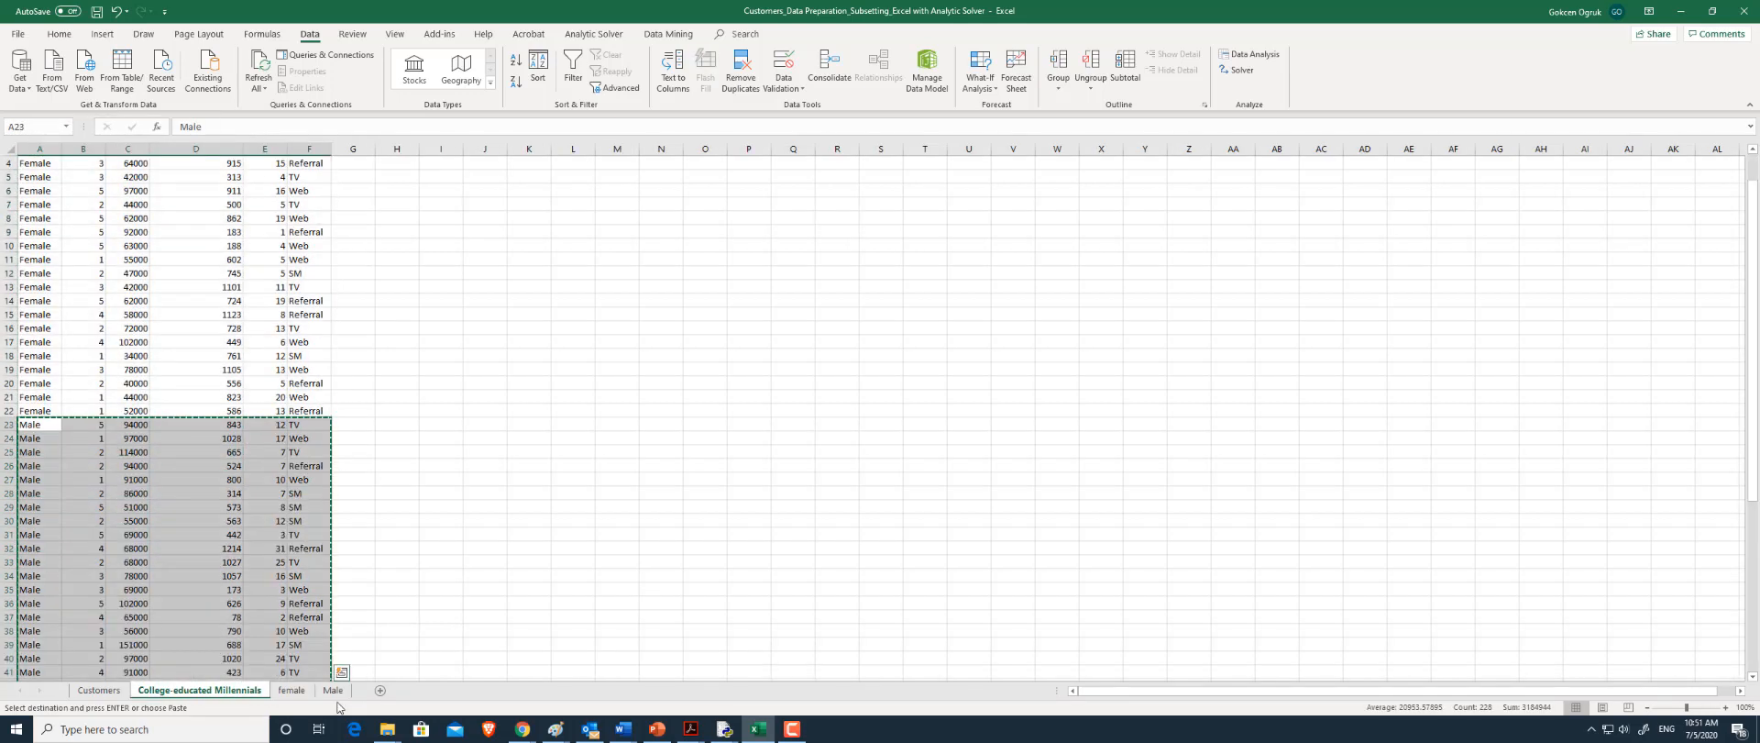
left_click(333, 690)
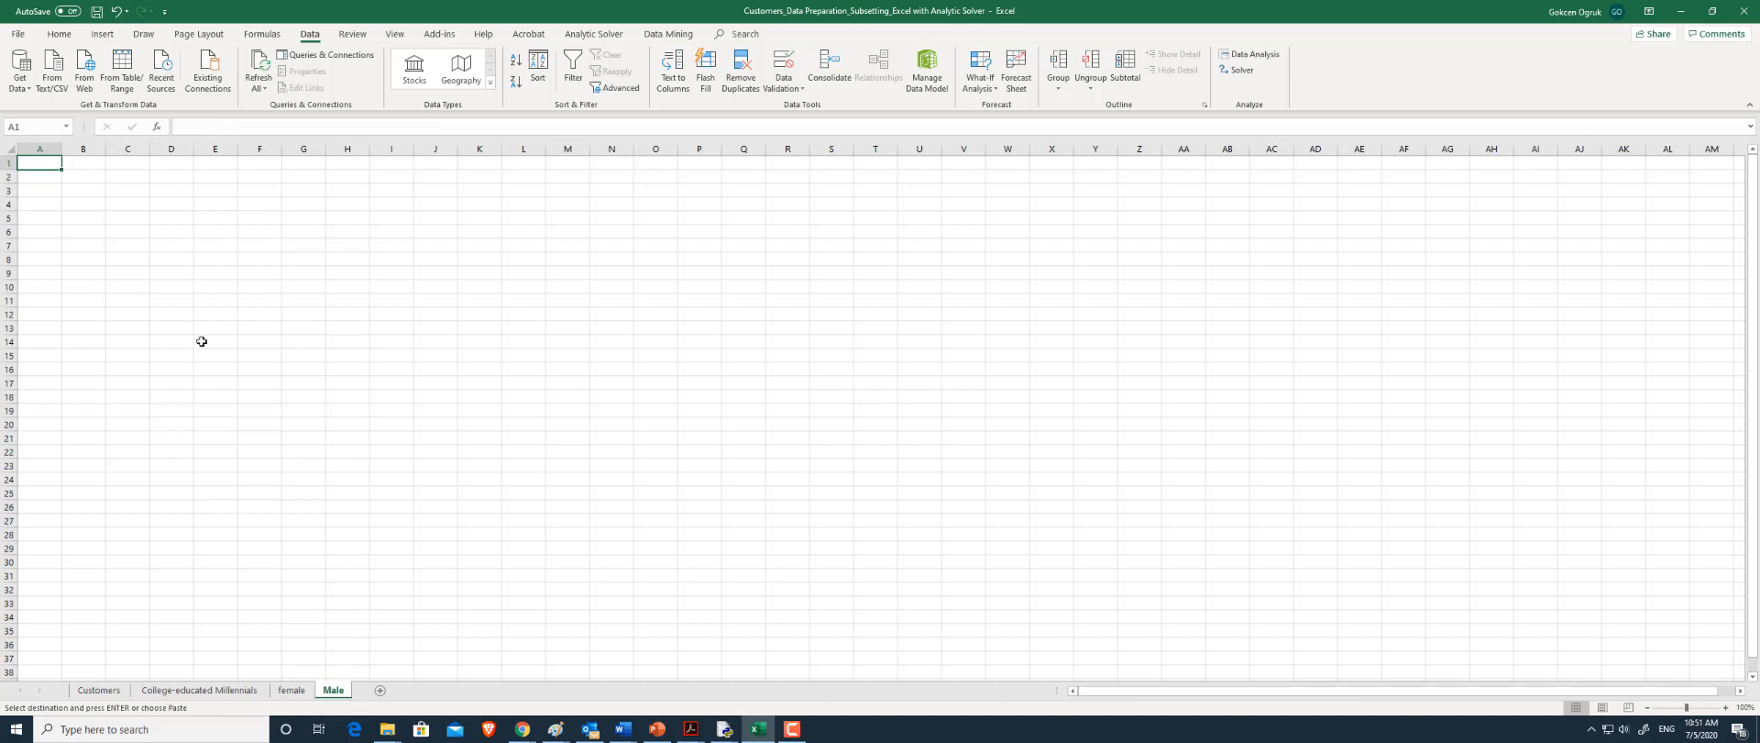
right_click(39, 165)
left_click(55, 225)
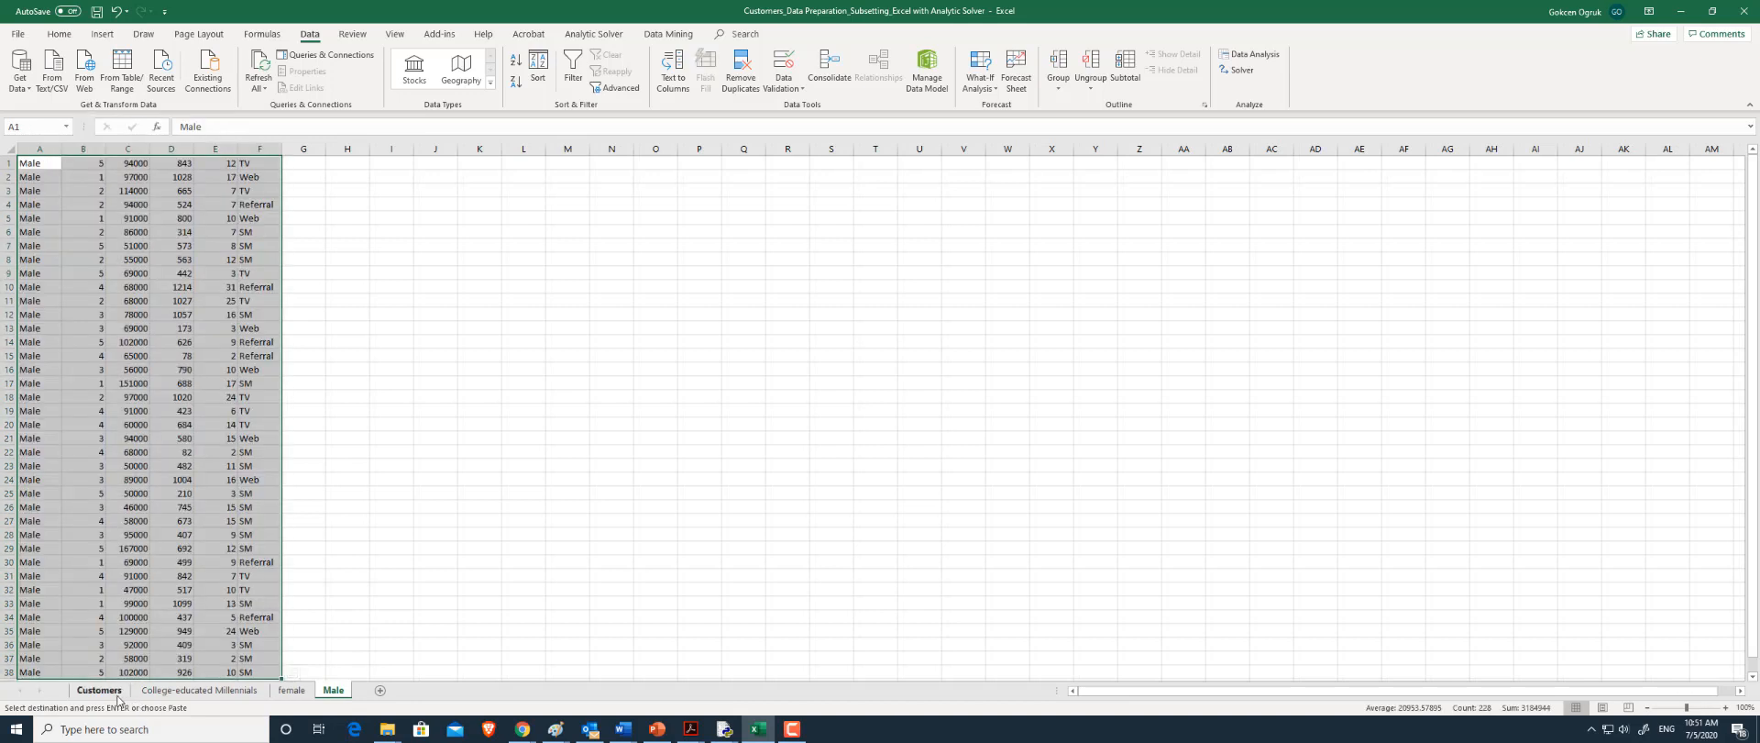